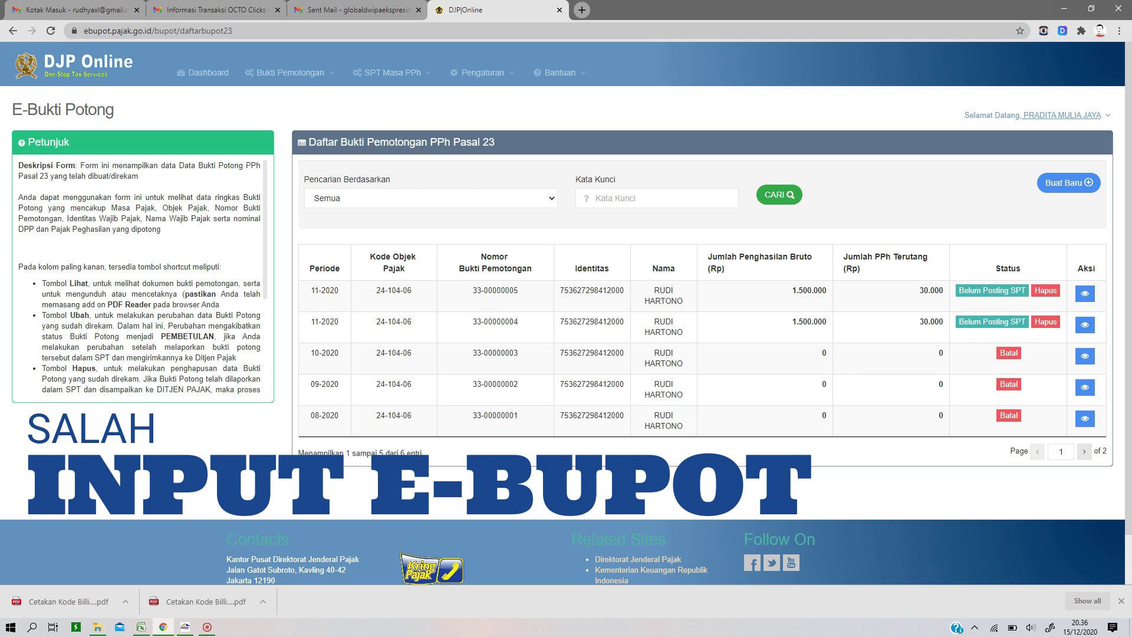
Step: Go to Posting ke SPT from the Bukti Pemotongan menu
left_click(290, 73)
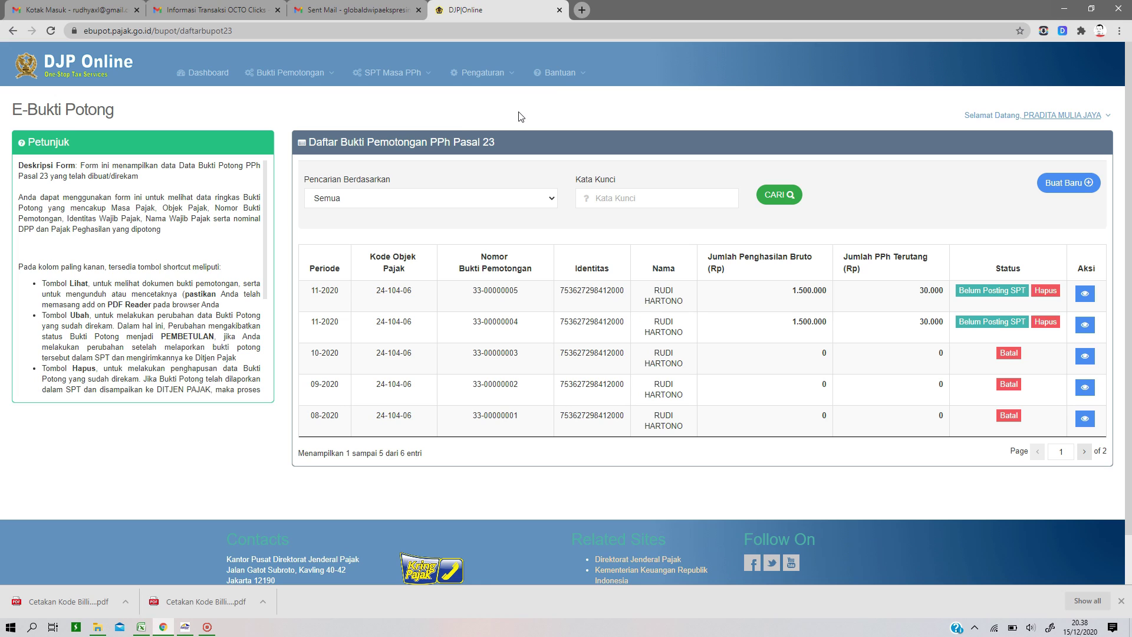
mouse_move(288, 73)
mouse_move(296, 120)
left_click(267, 72)
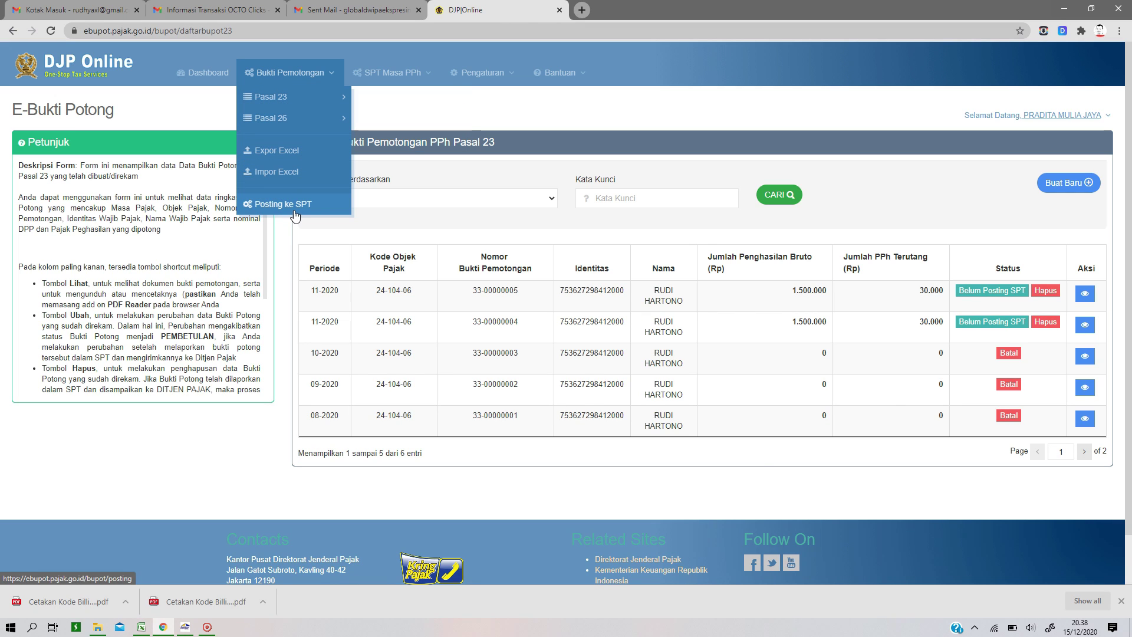
left_click(372, 165)
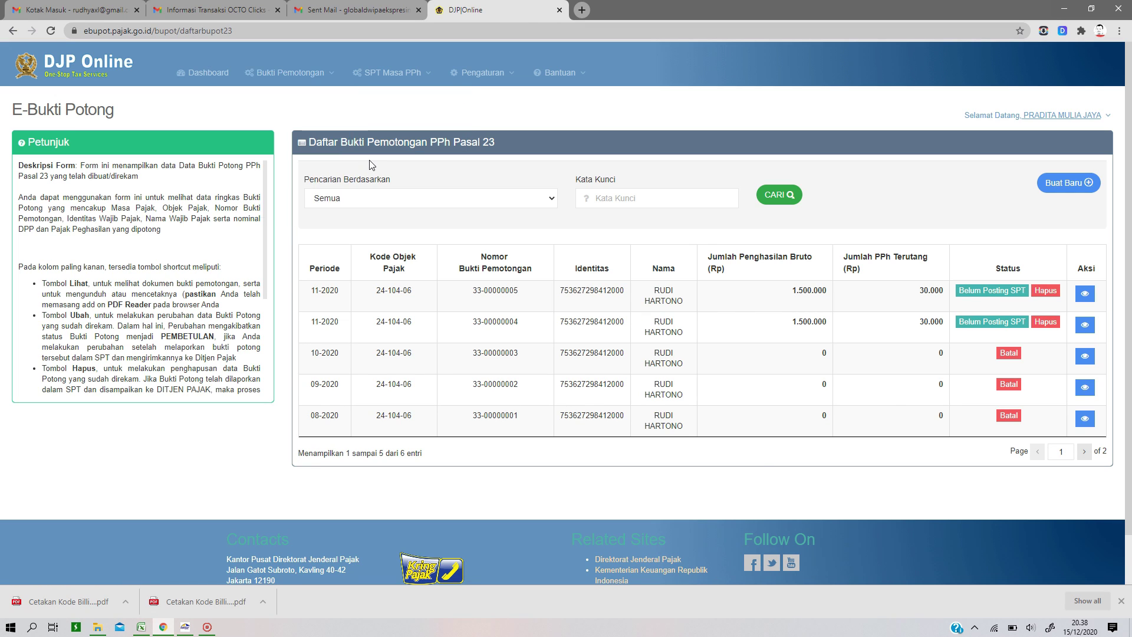
mouse_move(378, 82)
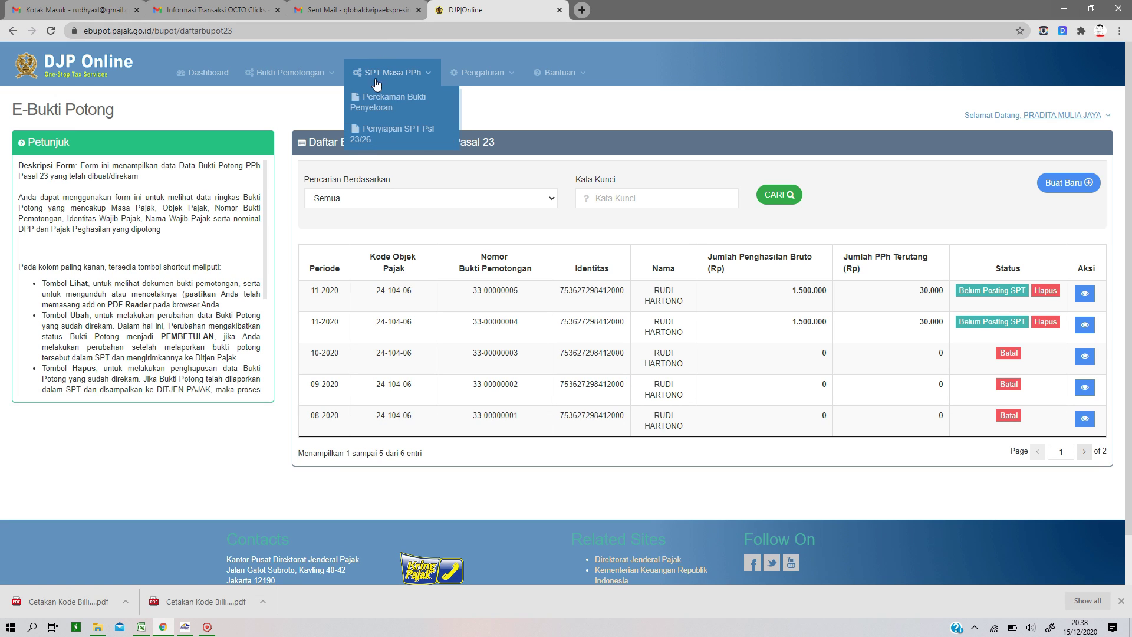
mouse_move(294, 85)
left_click(268, 205)
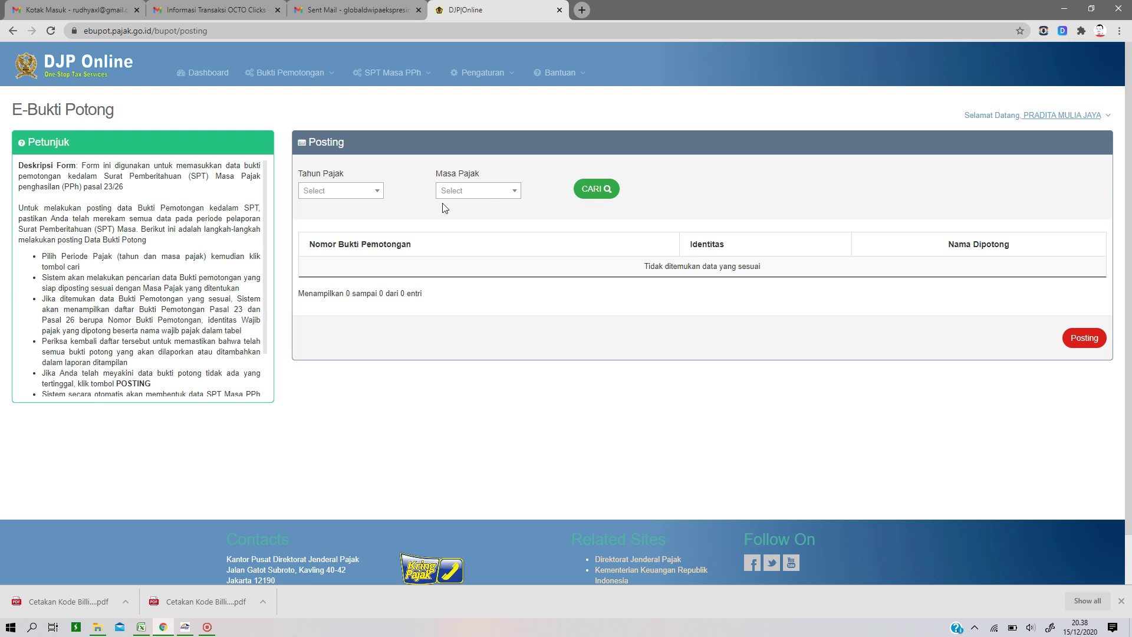
Step: Search slips for Tahun Pajak 2020, Masa Pajak 11 and confirm posting into the 2020/11 SPT
left_click(362, 192)
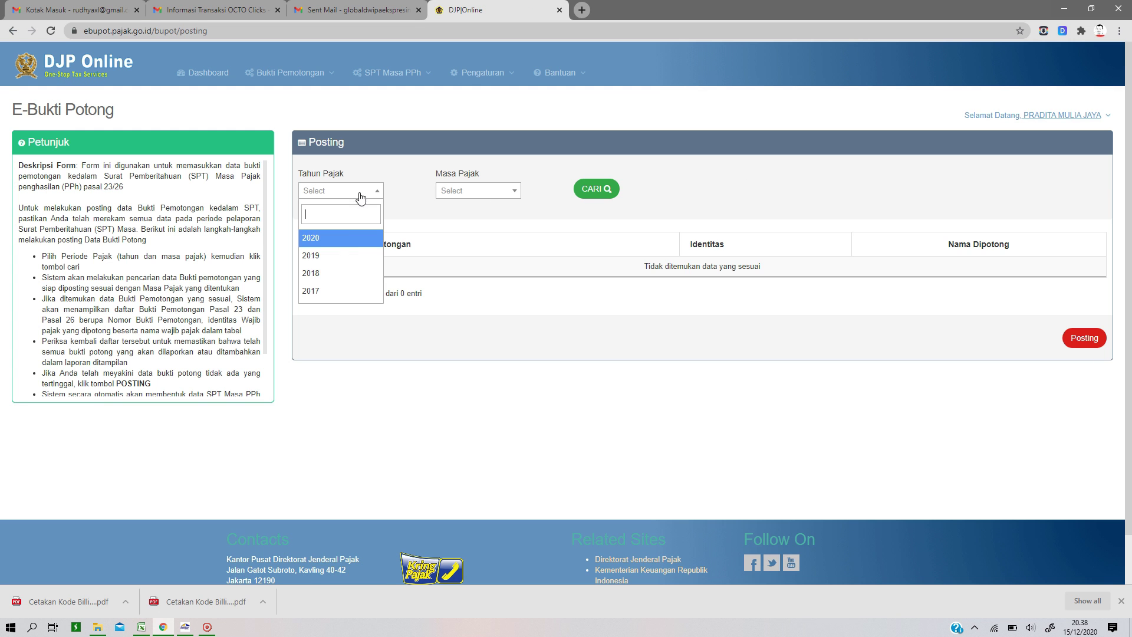
left_click(325, 241)
left_click(465, 192)
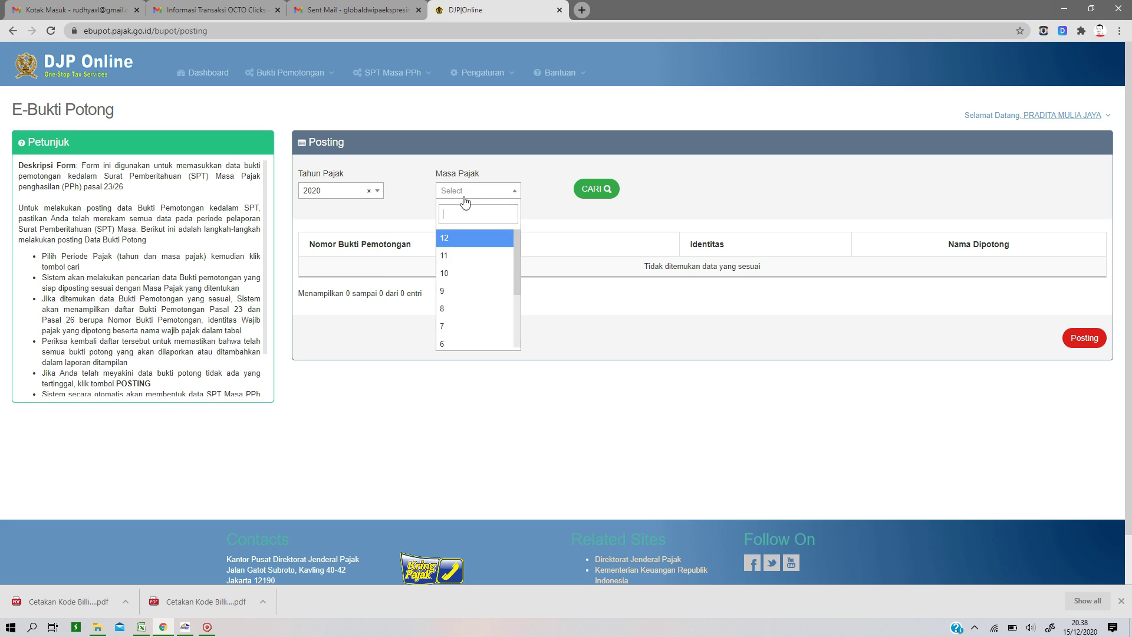
left_click(450, 259)
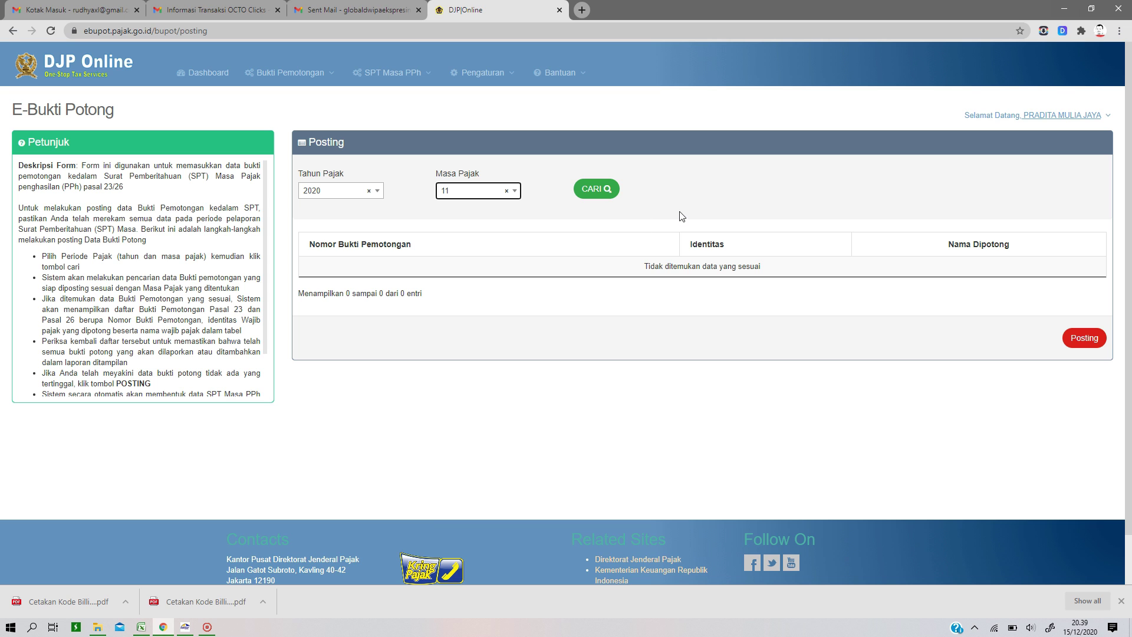
left_click(600, 190)
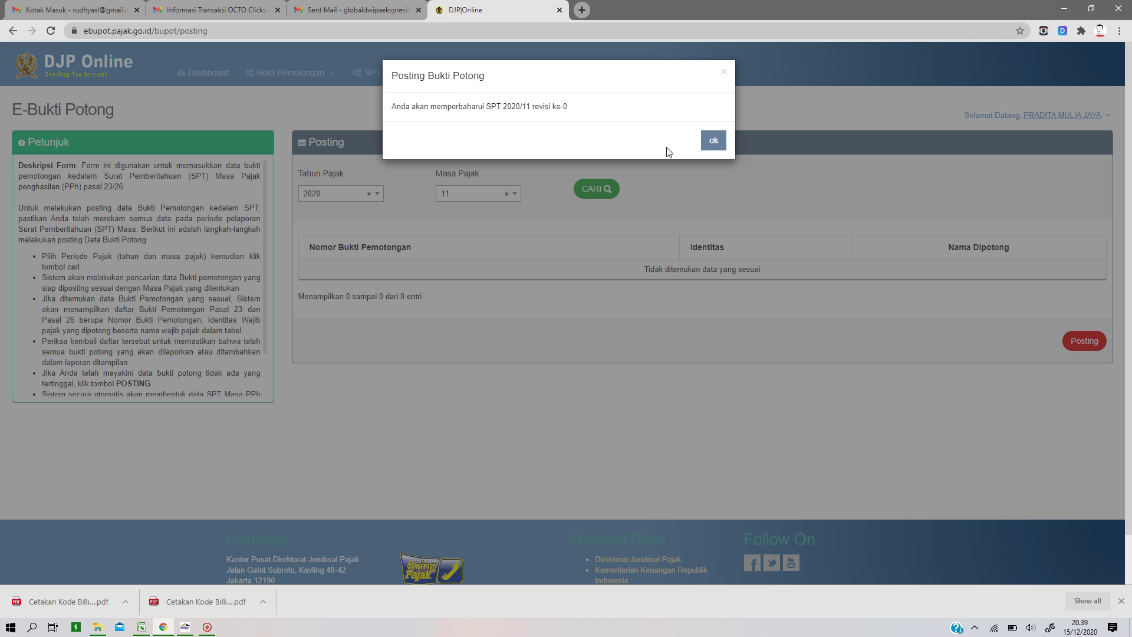
left_click(714, 142)
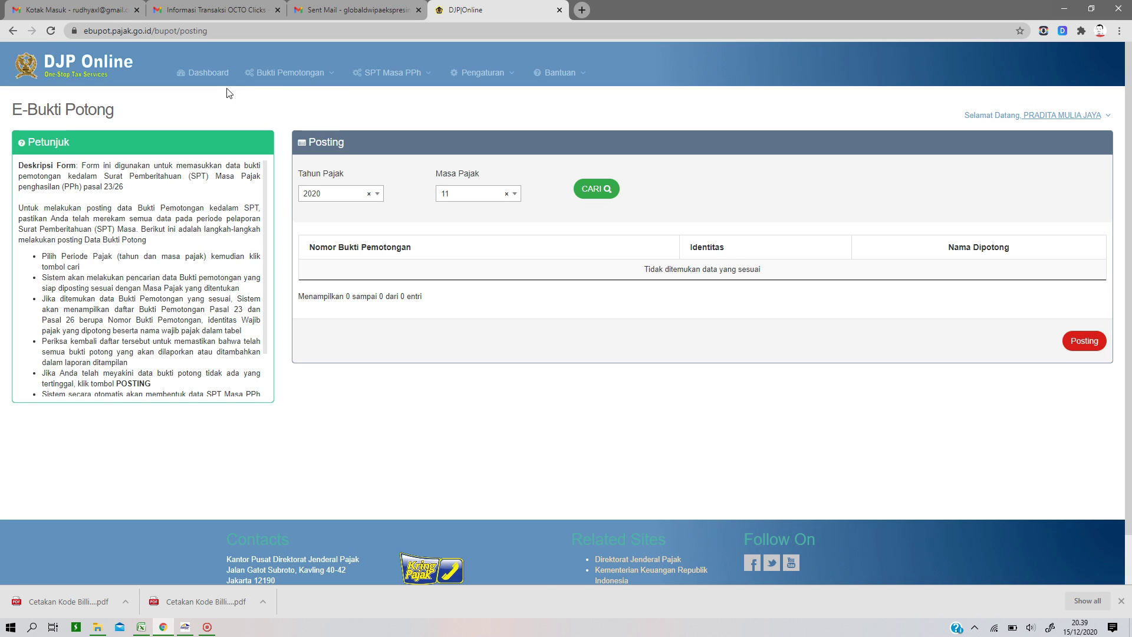
left_click(402, 75)
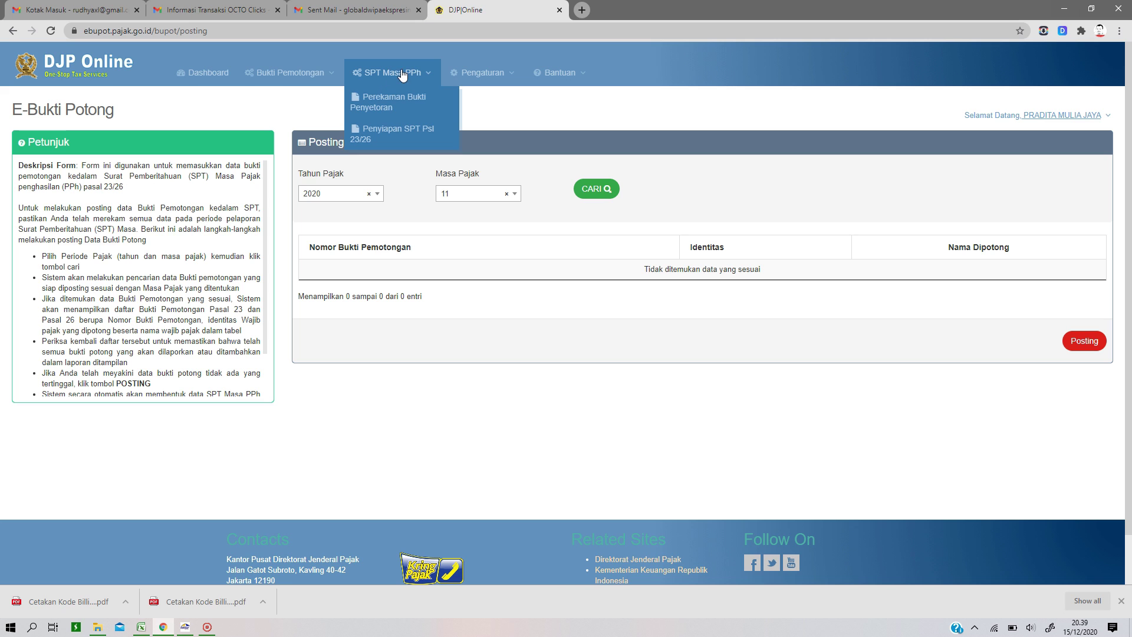
Step: Show the Penyiapan SPT Psl 23/26 list with the 2020/11 return at Lengkapi SPT
left_click(401, 133)
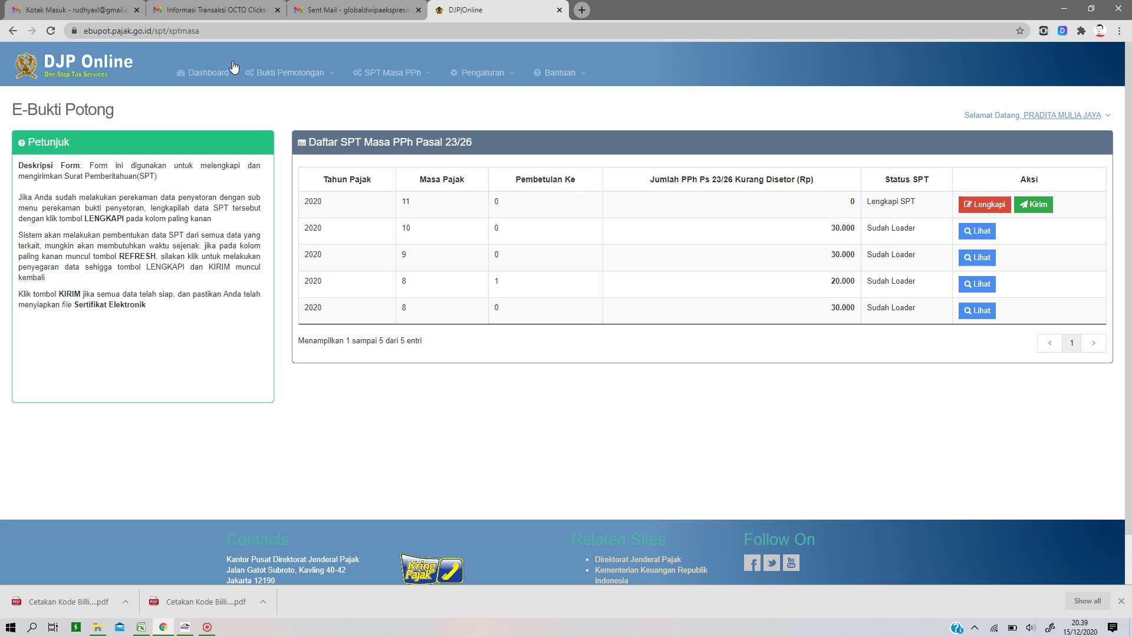
left_click(290, 73)
mouse_move(280, 98)
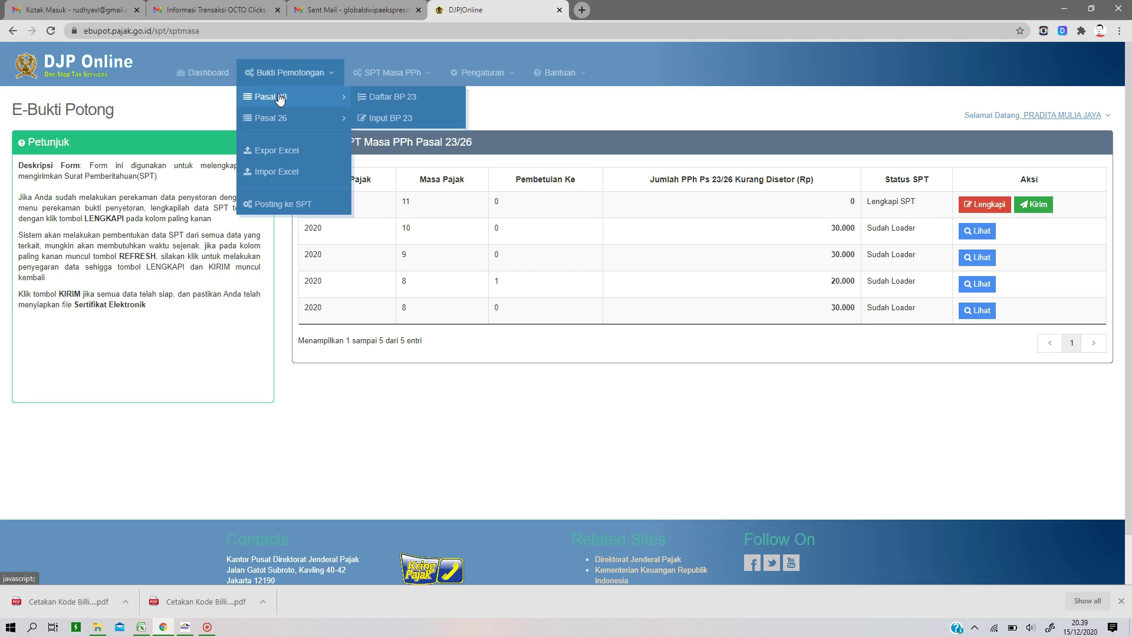
Step: Copy the first slip's NPWP from Daftar BP 23 and start a new slip
left_click(392, 98)
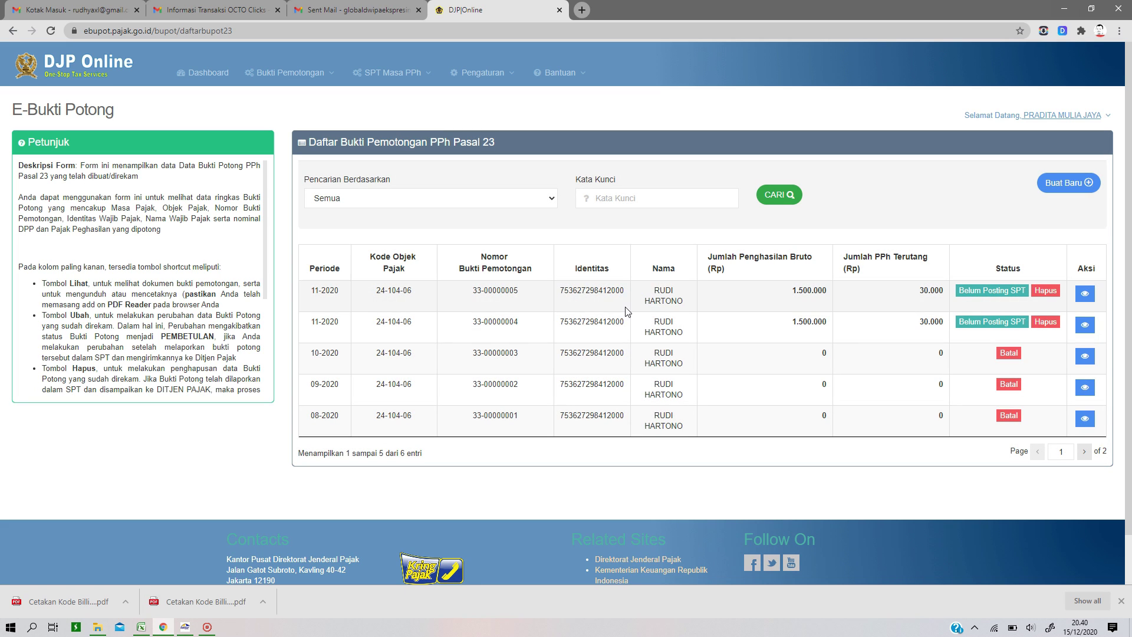
left_click_drag(628, 298, 551, 304)
left_click(1079, 190)
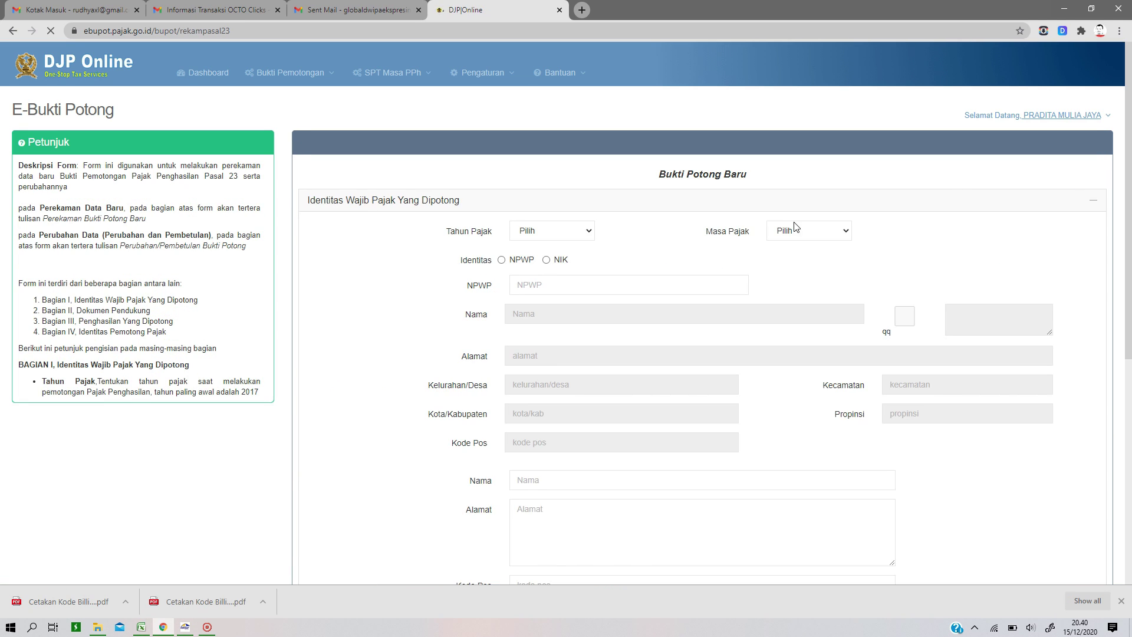
Step: Set the new slip to 2020 period 11 and paste the payee's NPWP
left_click(554, 230)
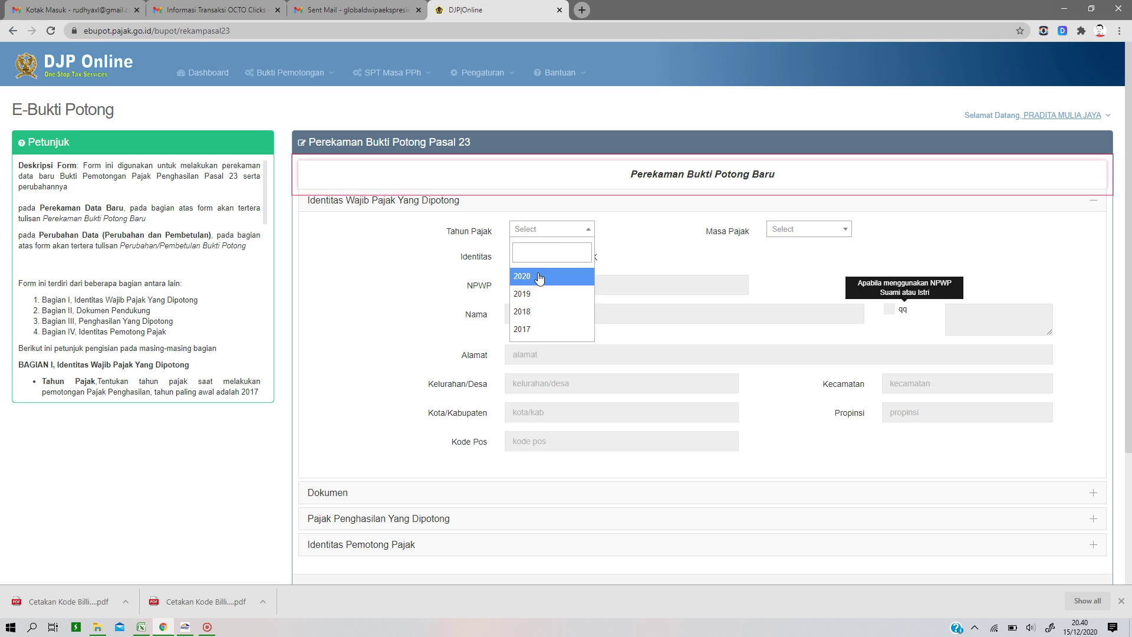
left_click(538, 277)
left_click(791, 232)
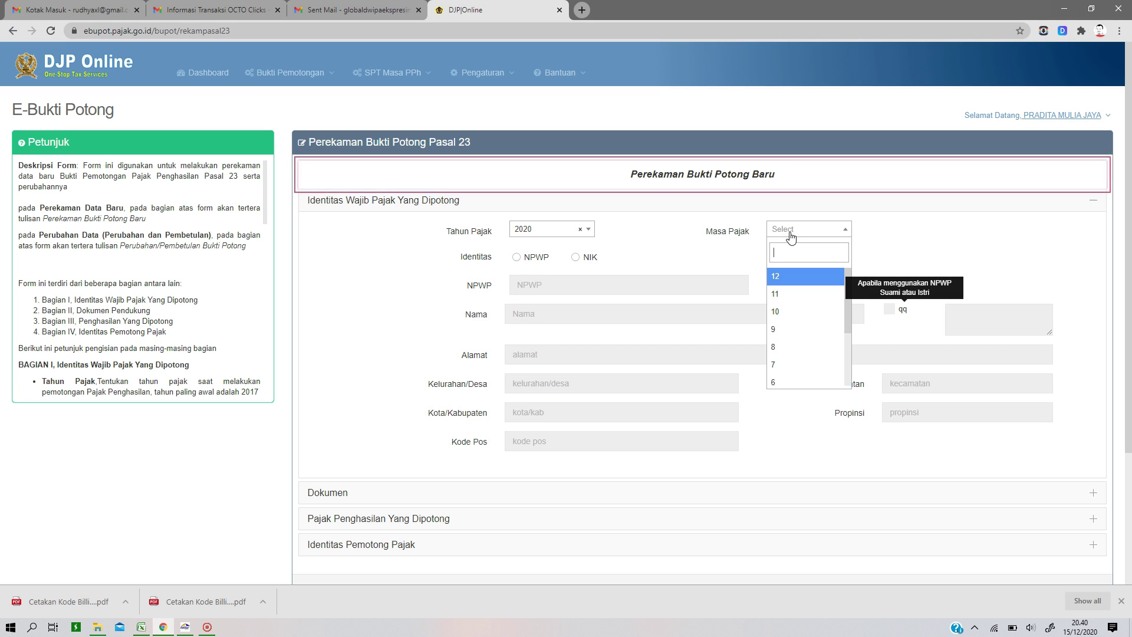
left_click(776, 294)
left_click(523, 260)
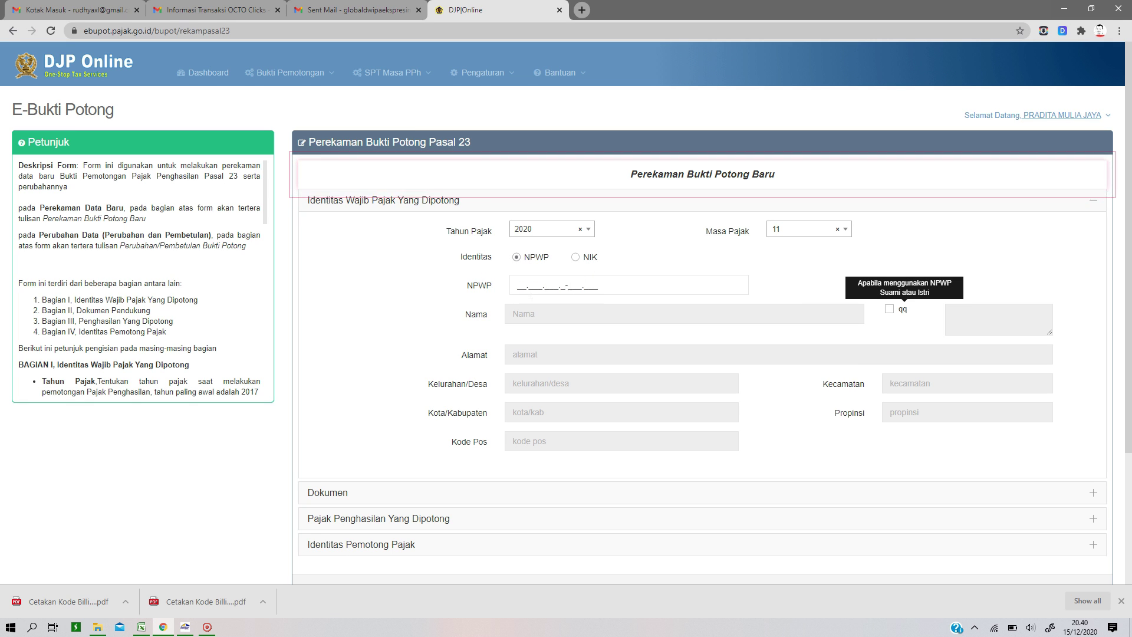
left_click(519, 285)
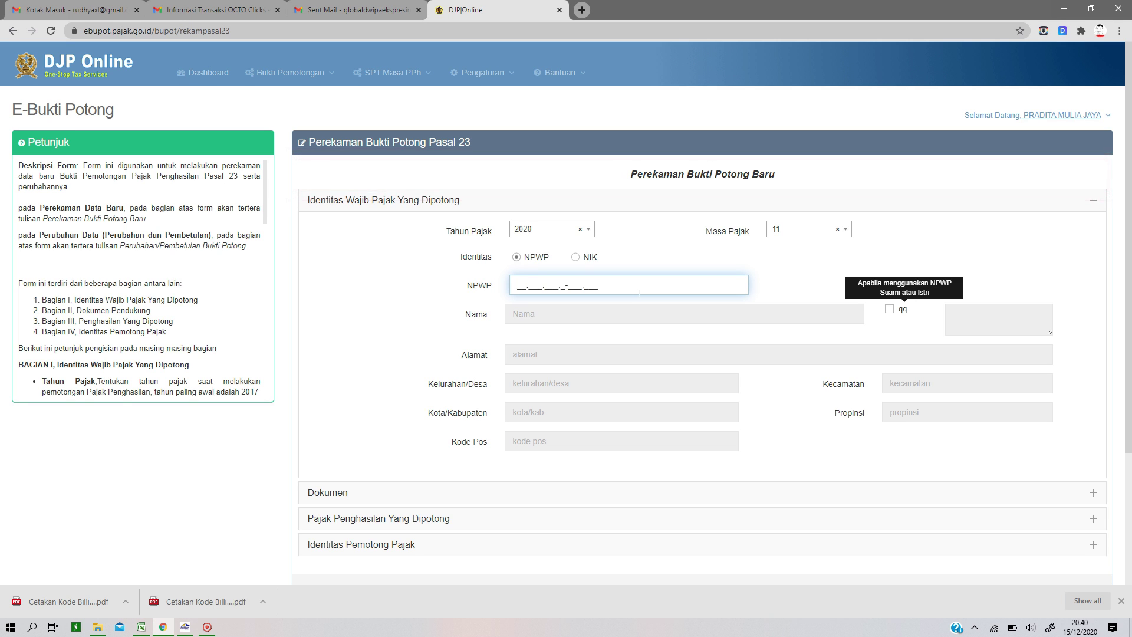
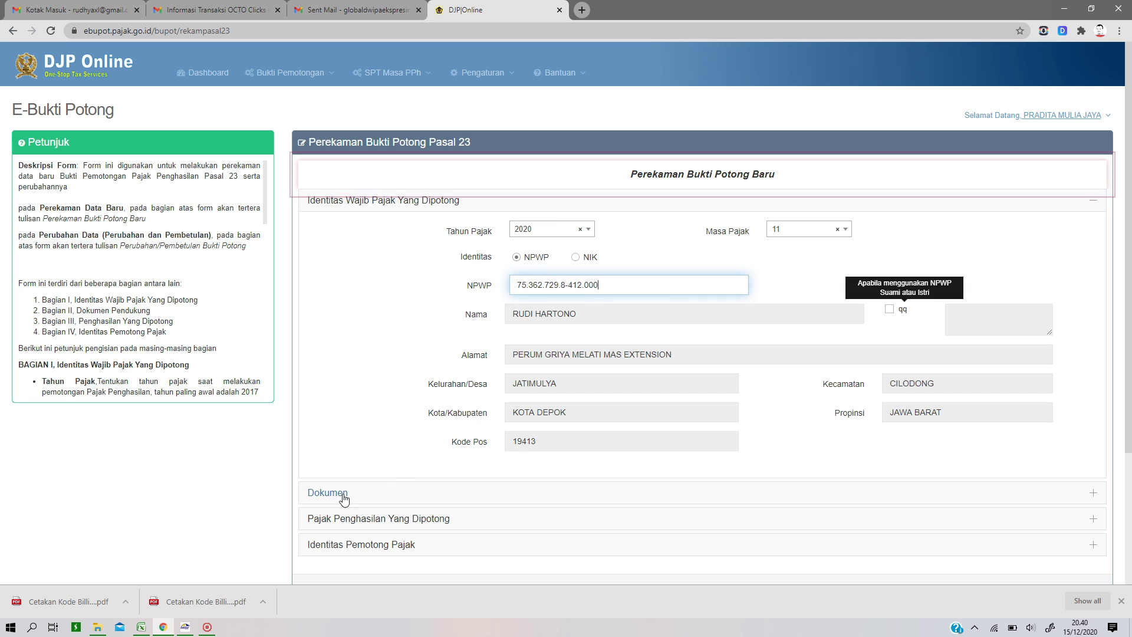
left_click(344, 495)
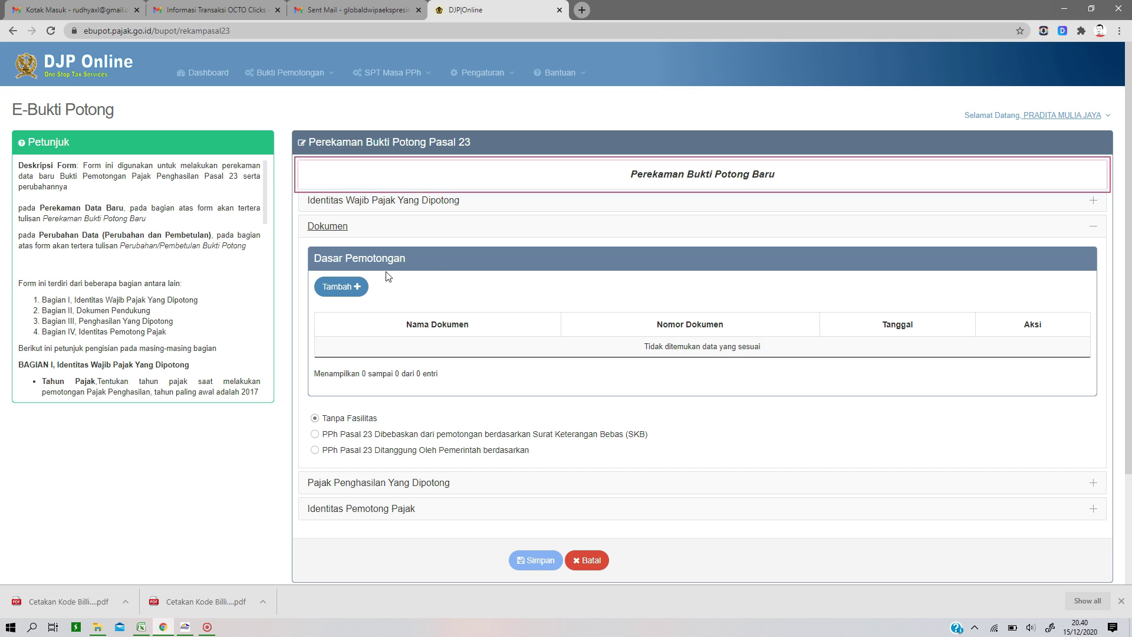
Step: Add an Invoice document, number 10198, dated 05-11-2020
left_click(343, 286)
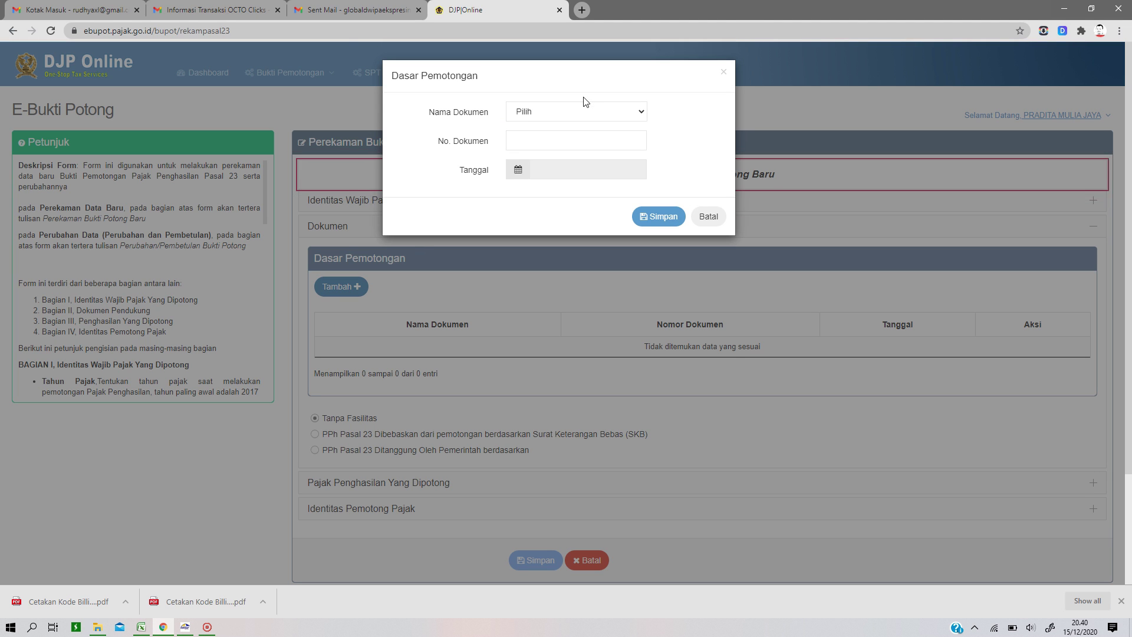
left_click(557, 113)
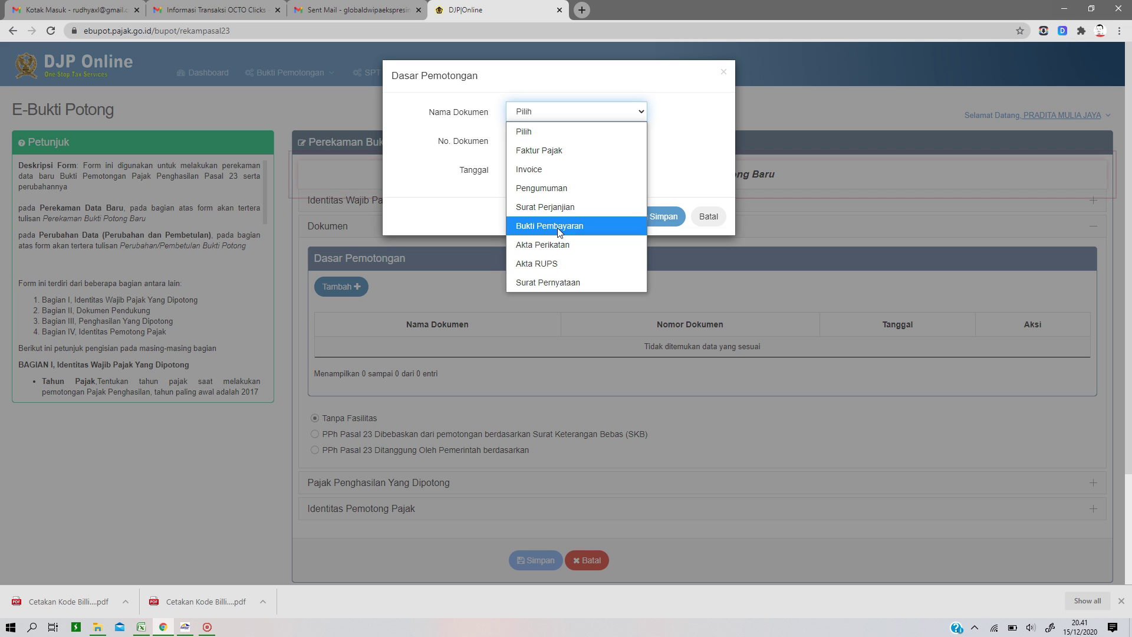
left_click(560, 169)
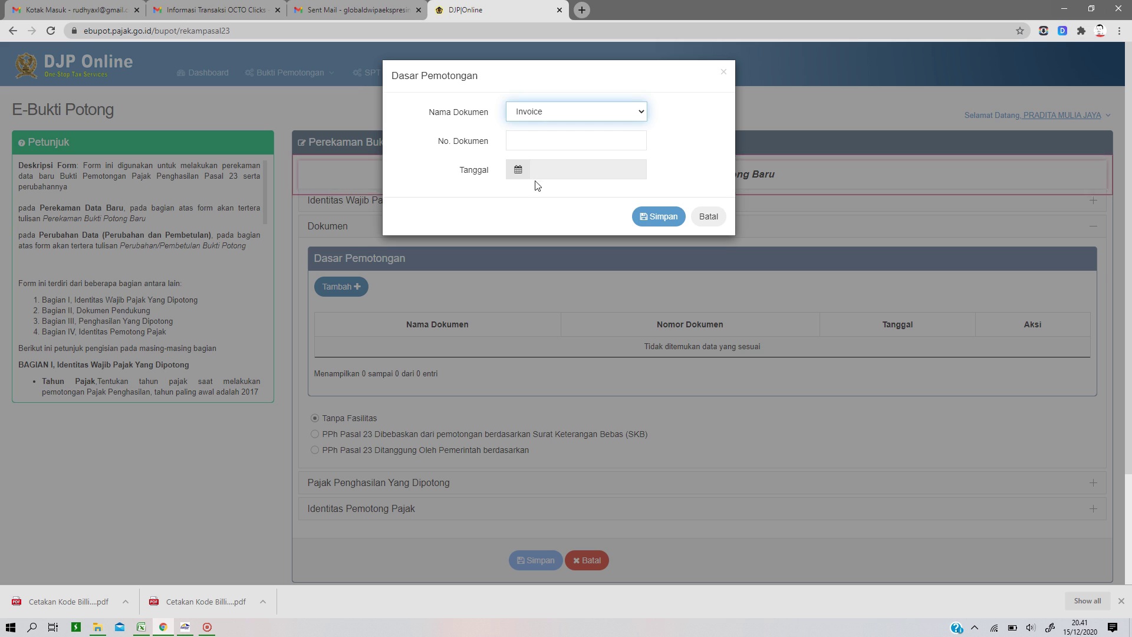
left_click(564, 141)
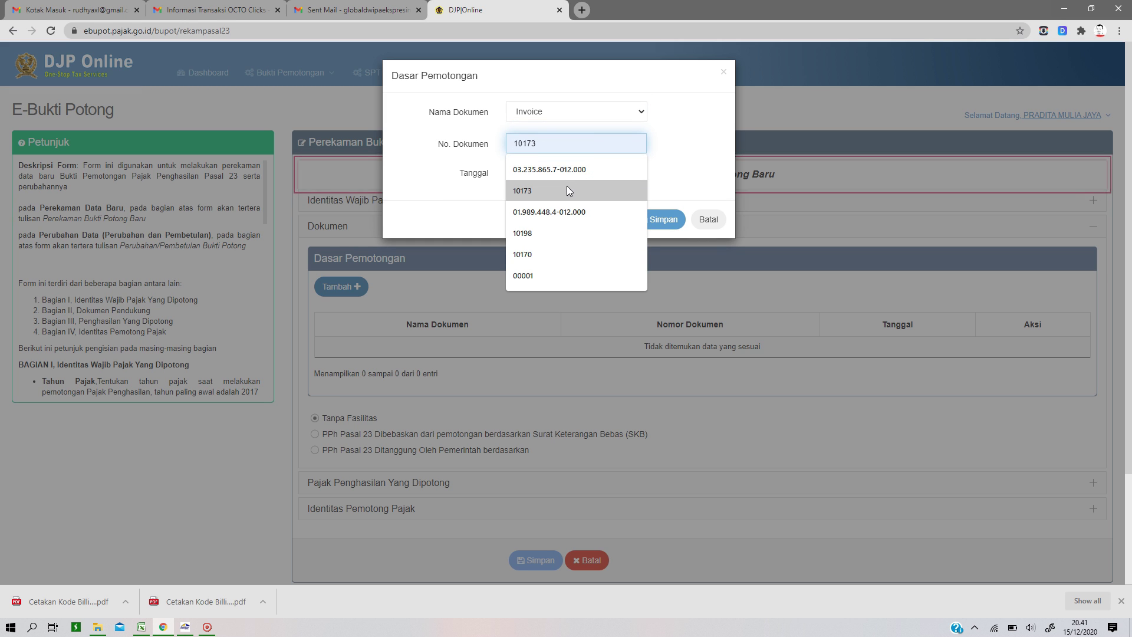
left_click(545, 236)
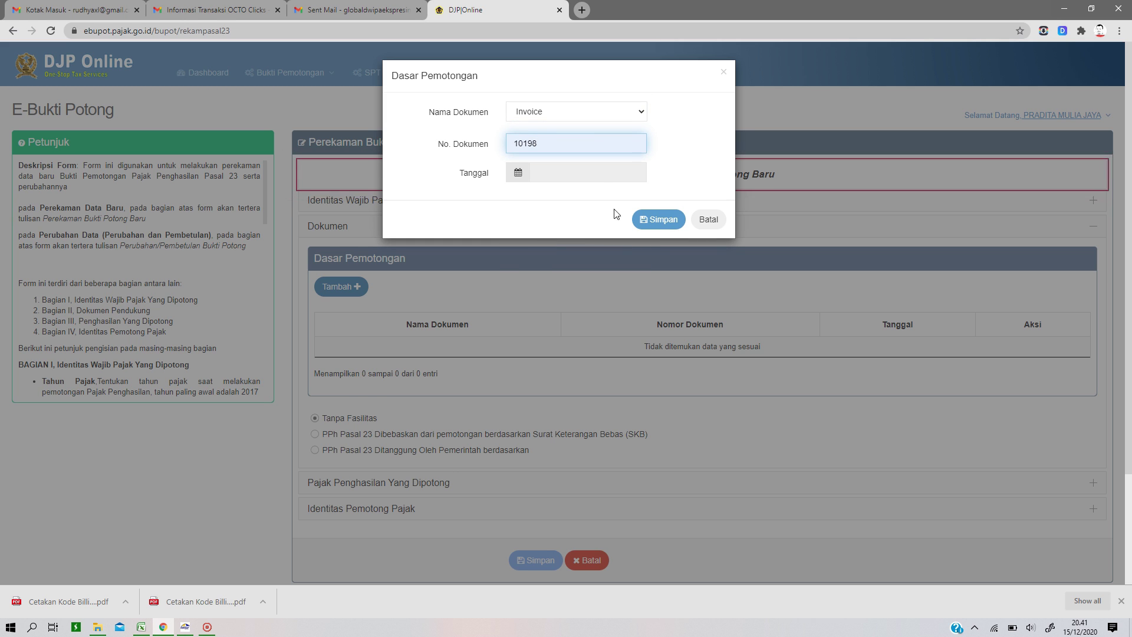
left_click(528, 173)
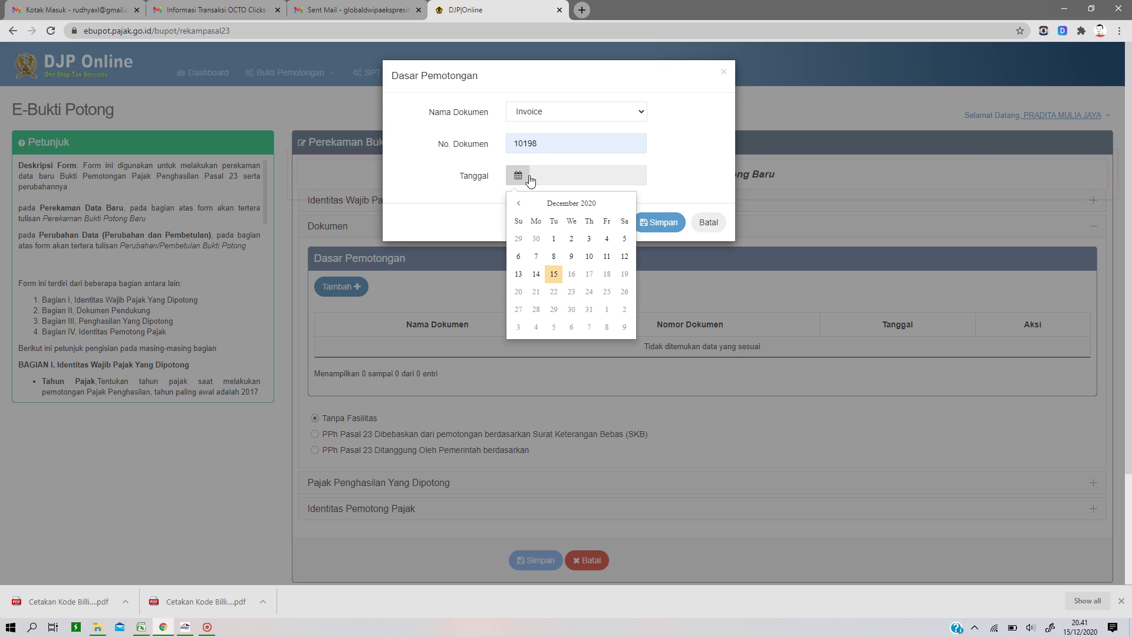
left_click(518, 204)
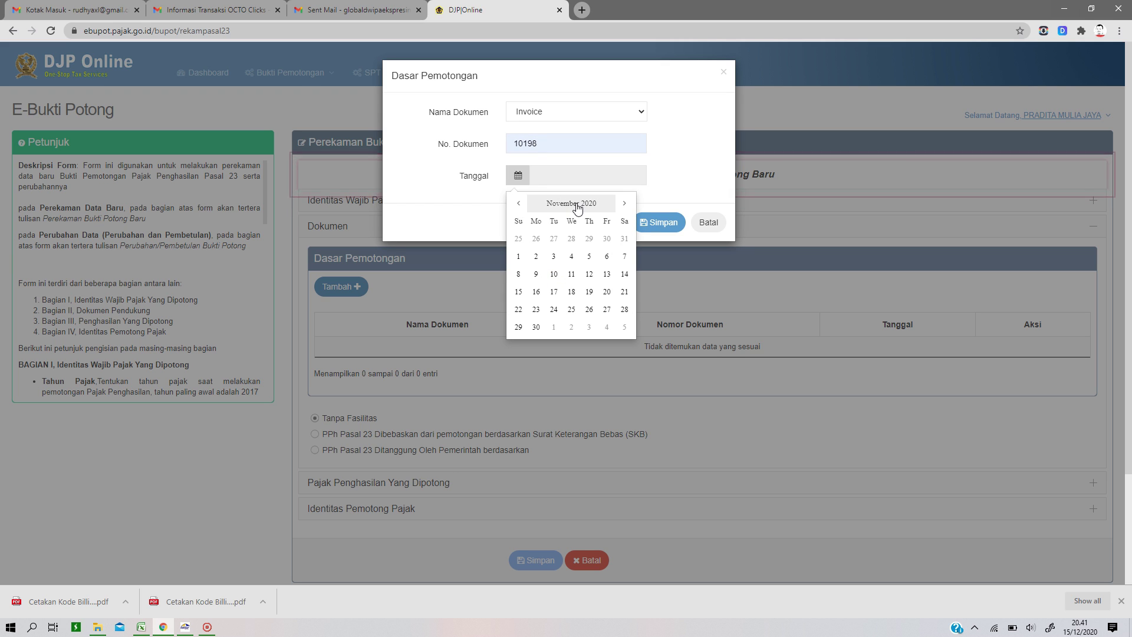
left_click(590, 258)
left_click(658, 223)
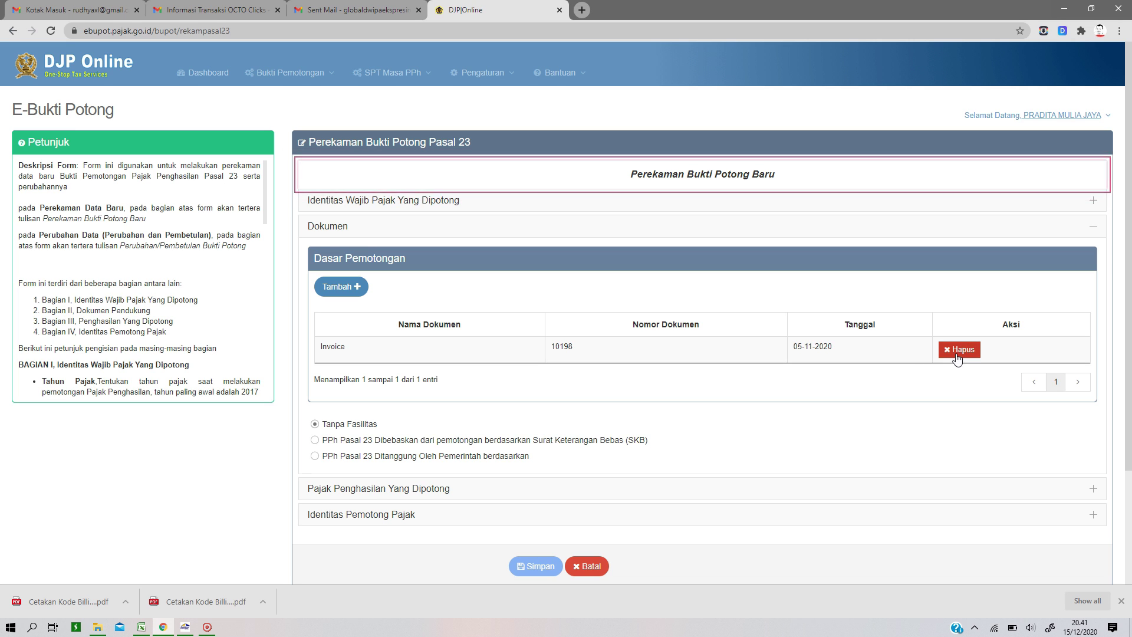
Step: Select tax object code 24-104-06 Jasa akuntansi for the slip
left_click(357, 490)
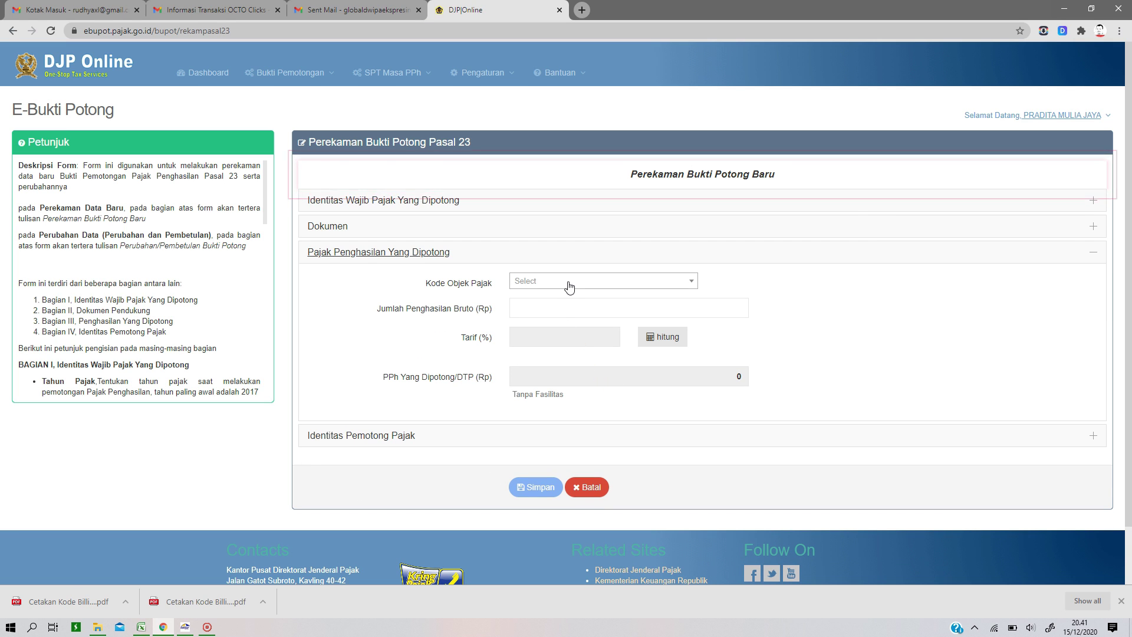
left_click(569, 294)
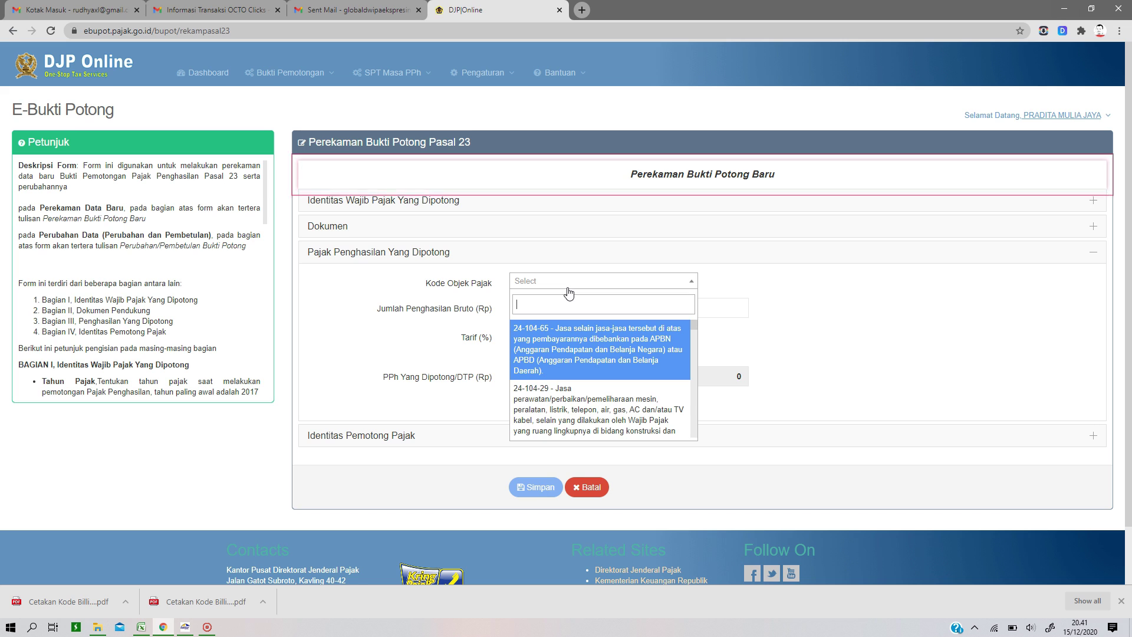
left_click_drag(695, 324, 696, 329)
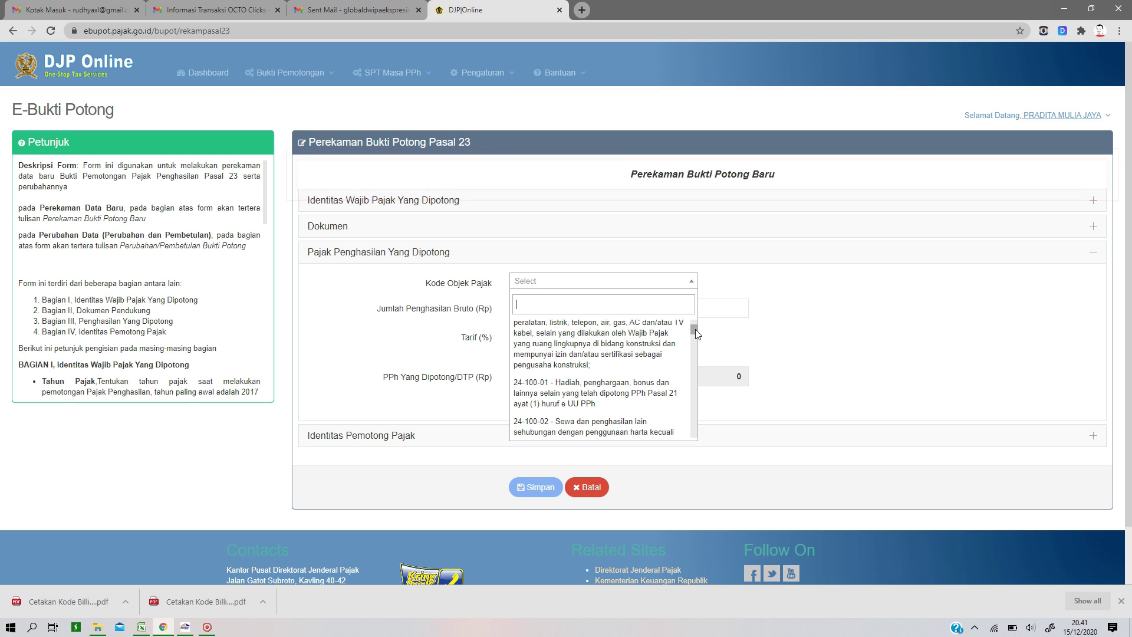
left_click_drag(695, 329, 698, 344)
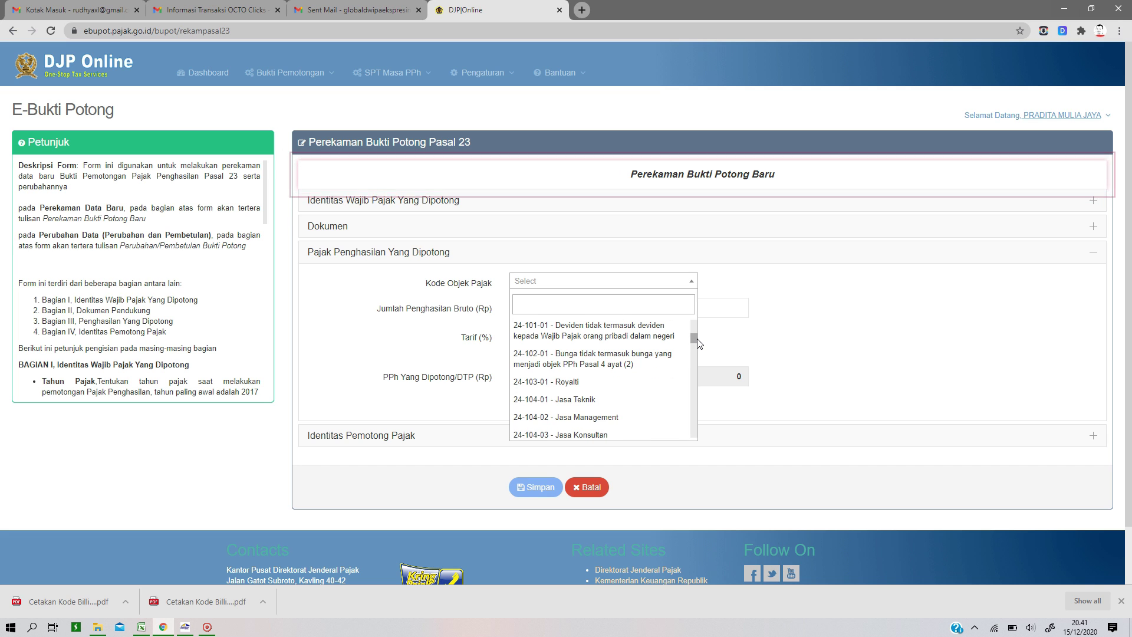
scroll(595, 354, "down", 1)
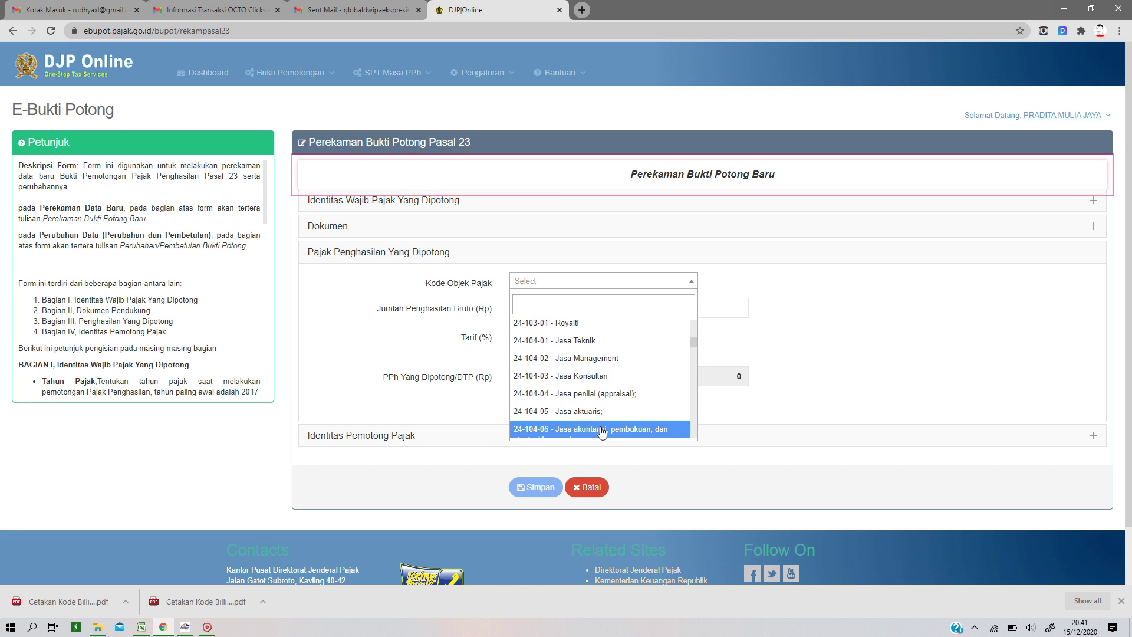
left_click(602, 430)
Step: Enter gross income 1.500.000, giving 30.000 withheld at 2%
left_click(614, 309)
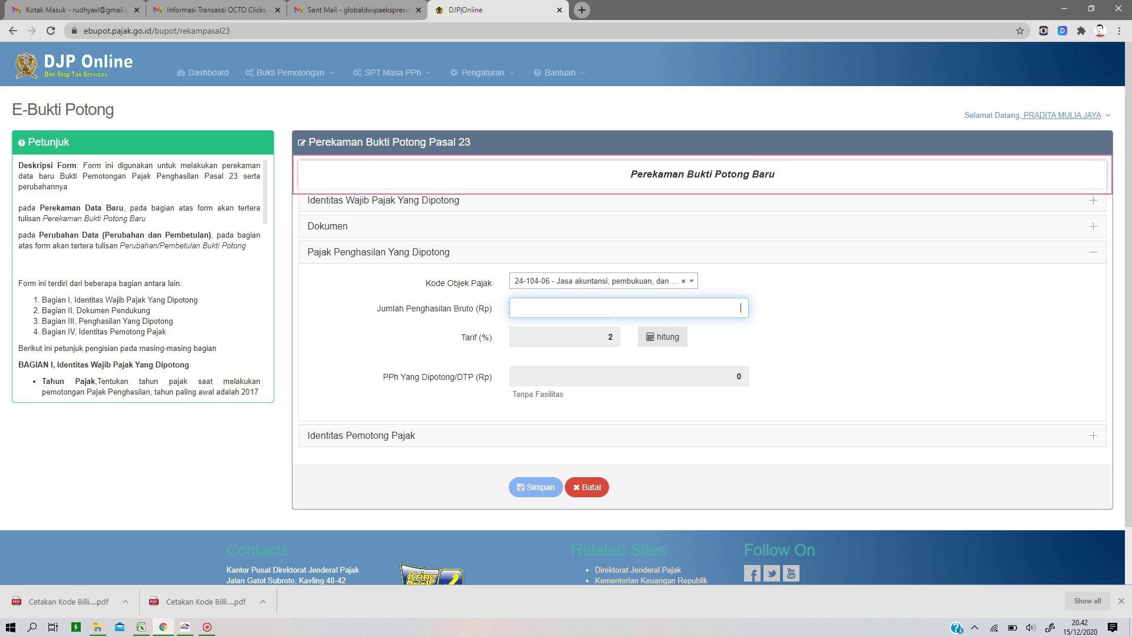
type("000000")
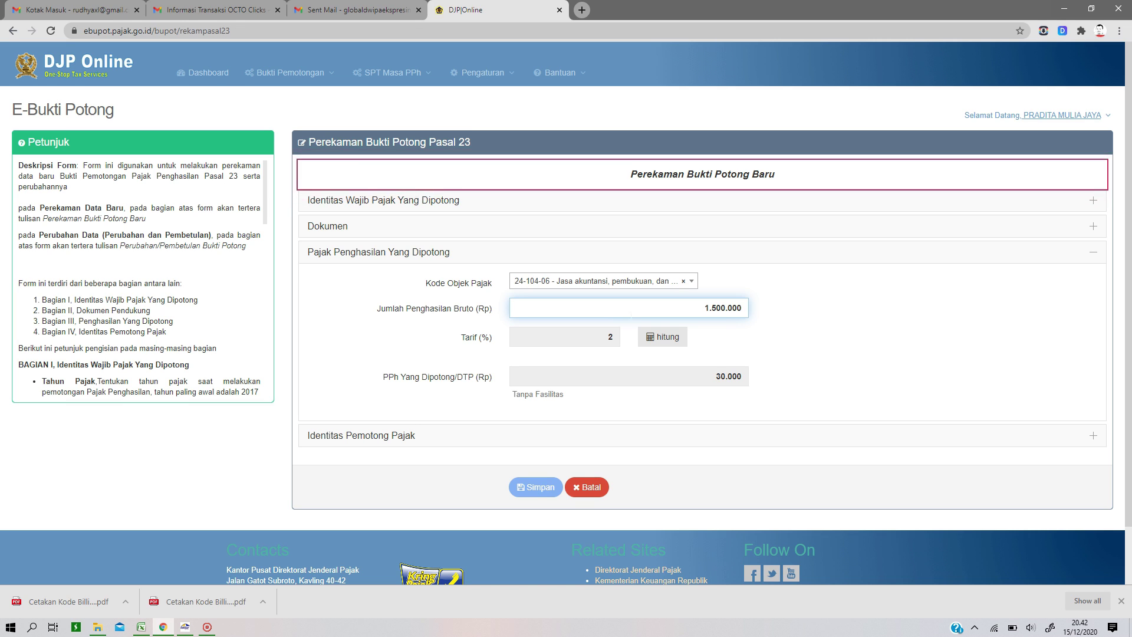
left_click(773, 350)
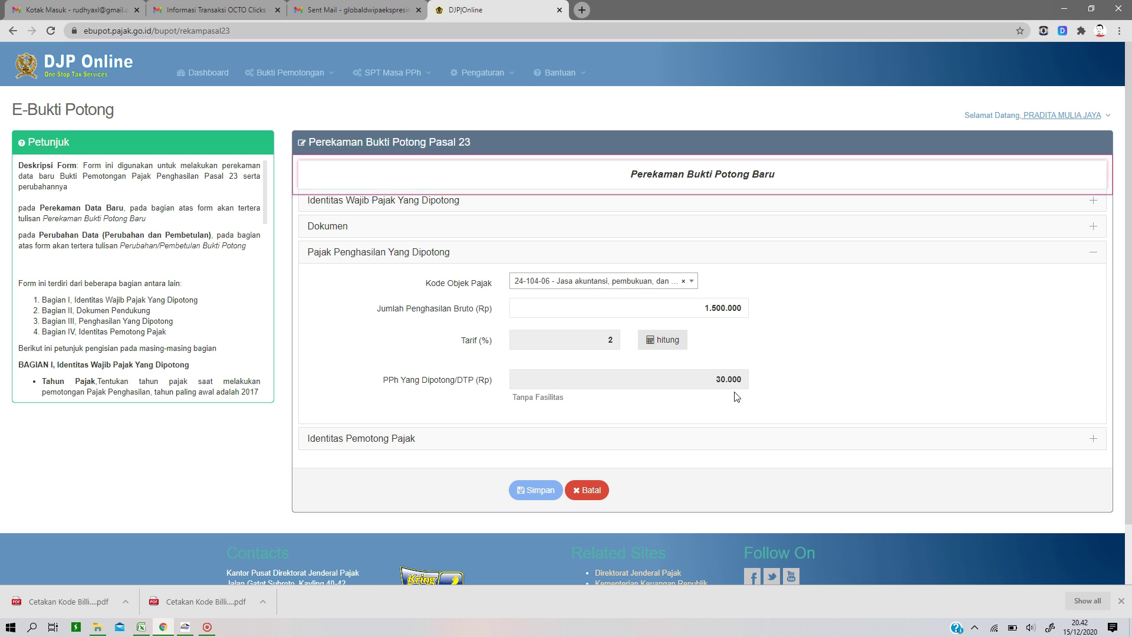
left_click(389, 439)
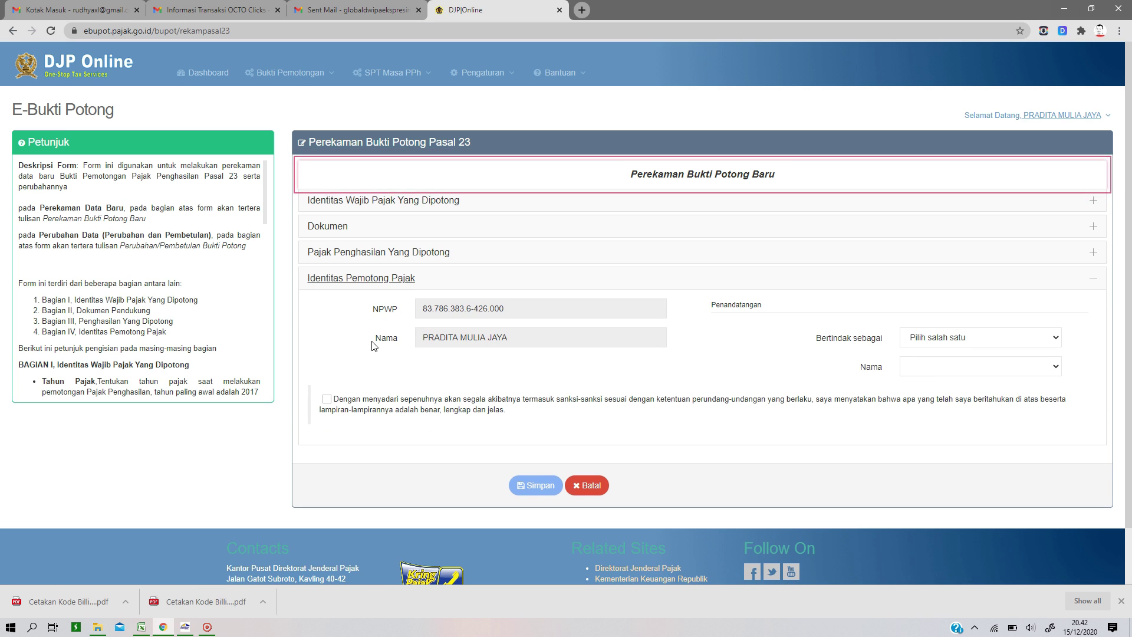
Step: Sign as Wajib Pajak/Wakil Wajib Pajak, tick the declaration, and save the slip
left_click(976, 338)
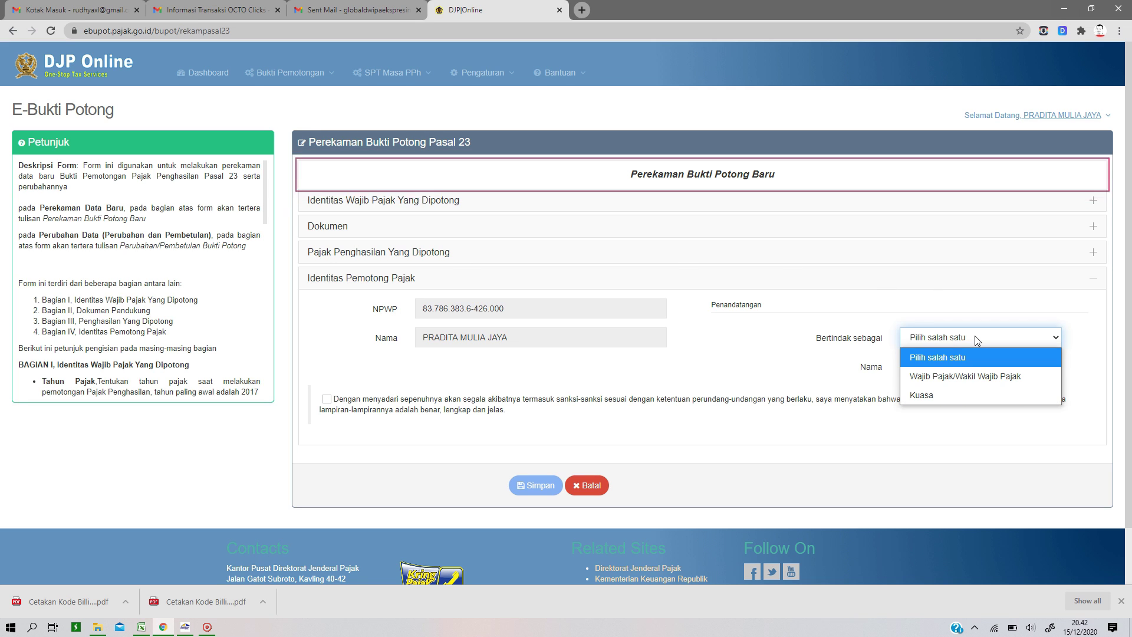
left_click(968, 376)
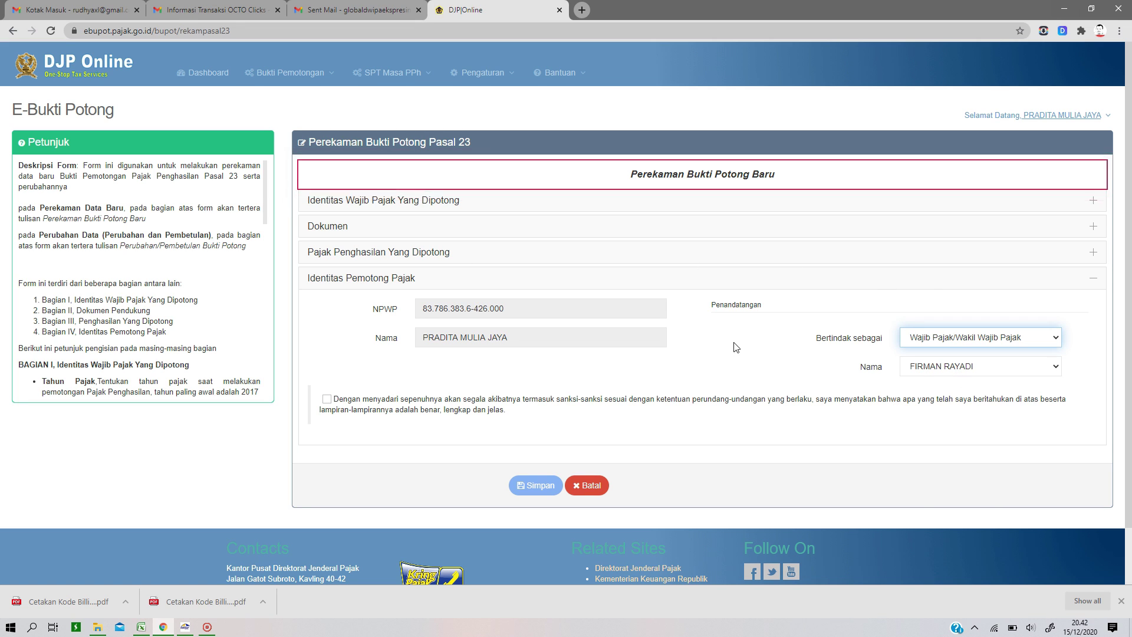
left_click(326, 400)
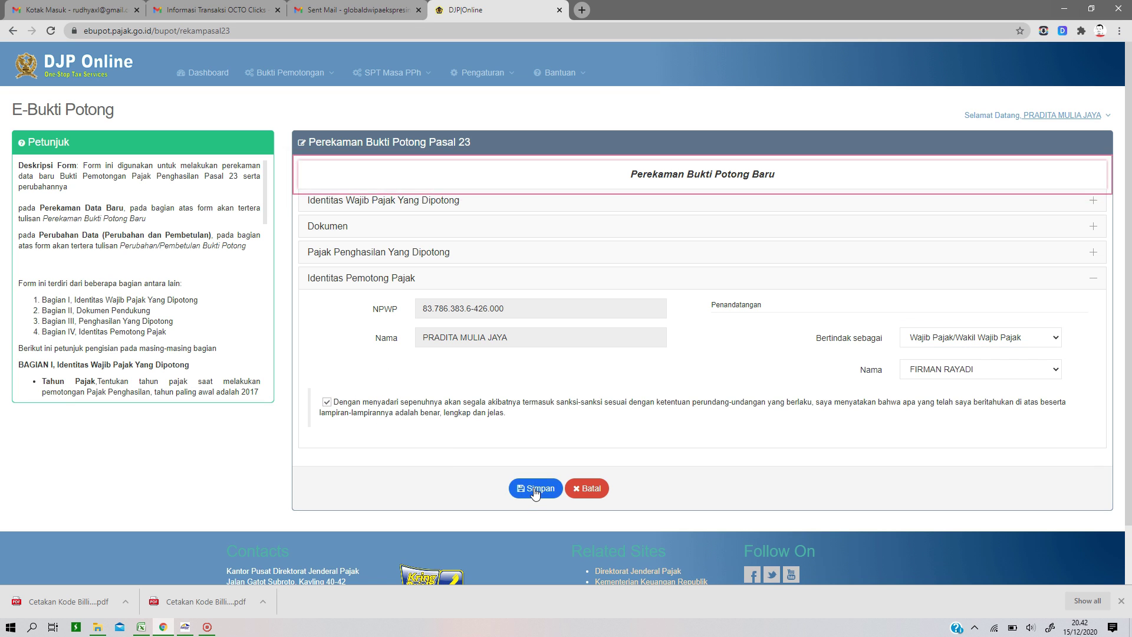
left_click(536, 490)
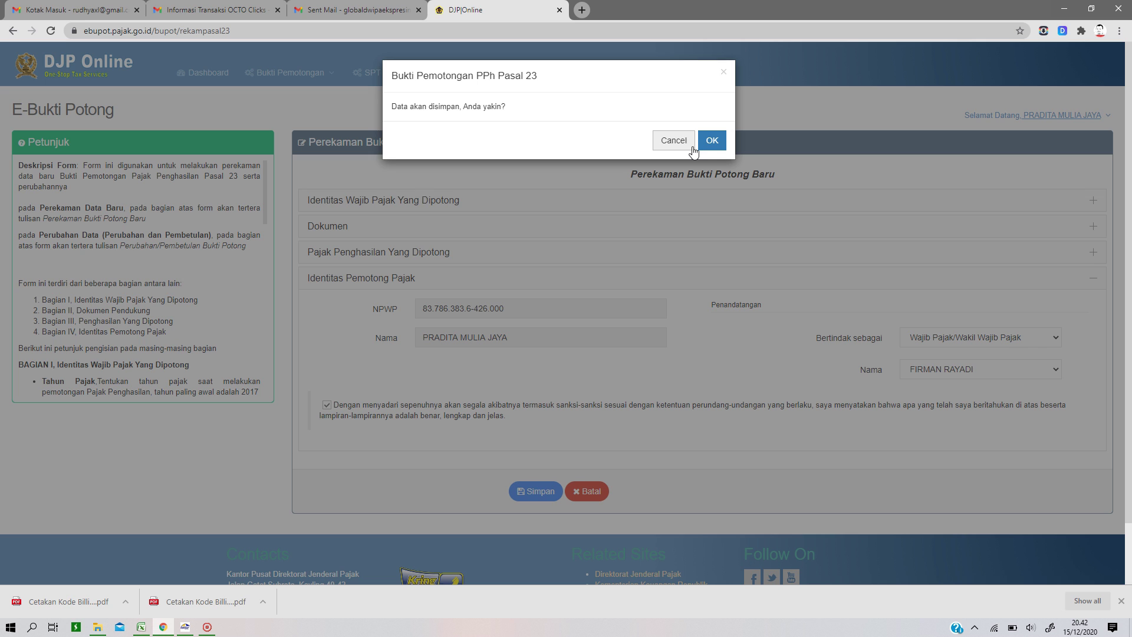
left_click(712, 139)
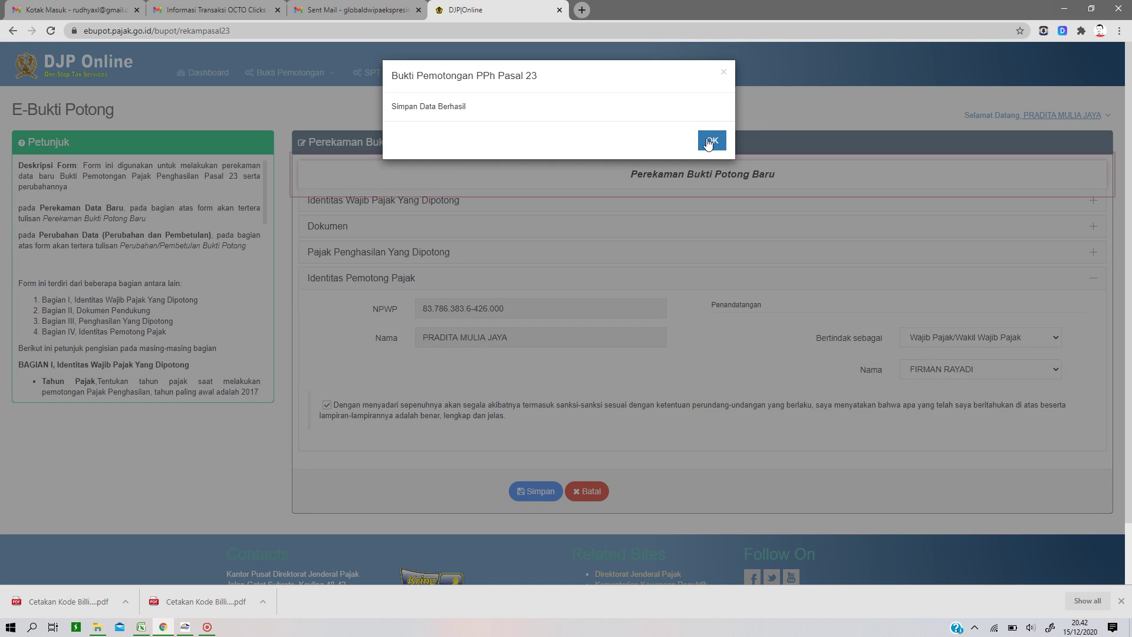
left_click(707, 140)
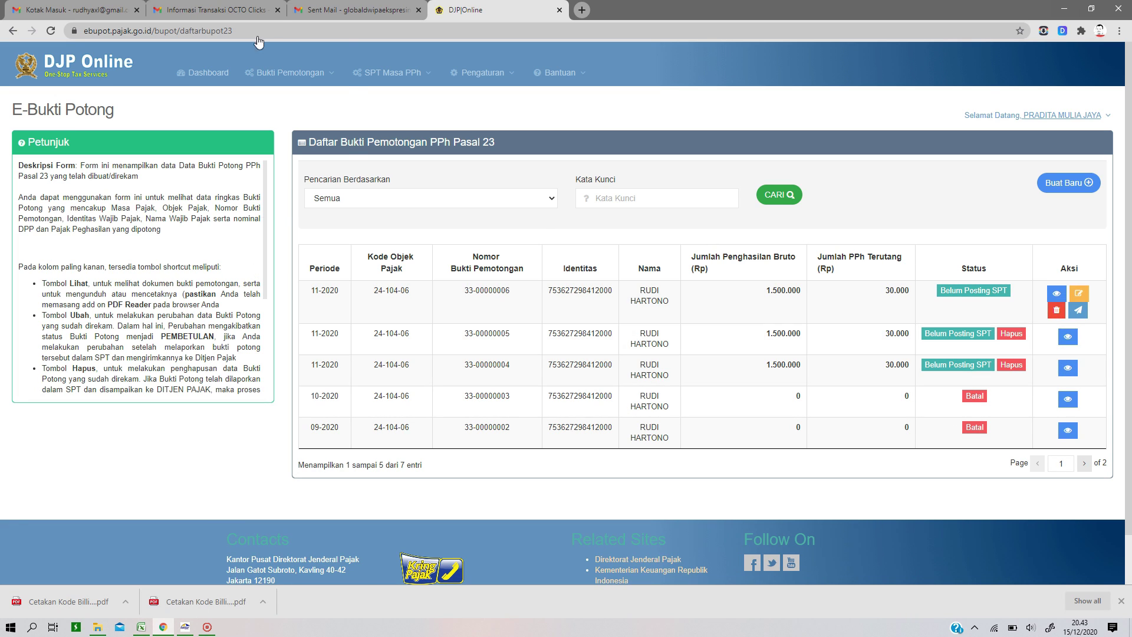
left_click(288, 72)
left_click(281, 204)
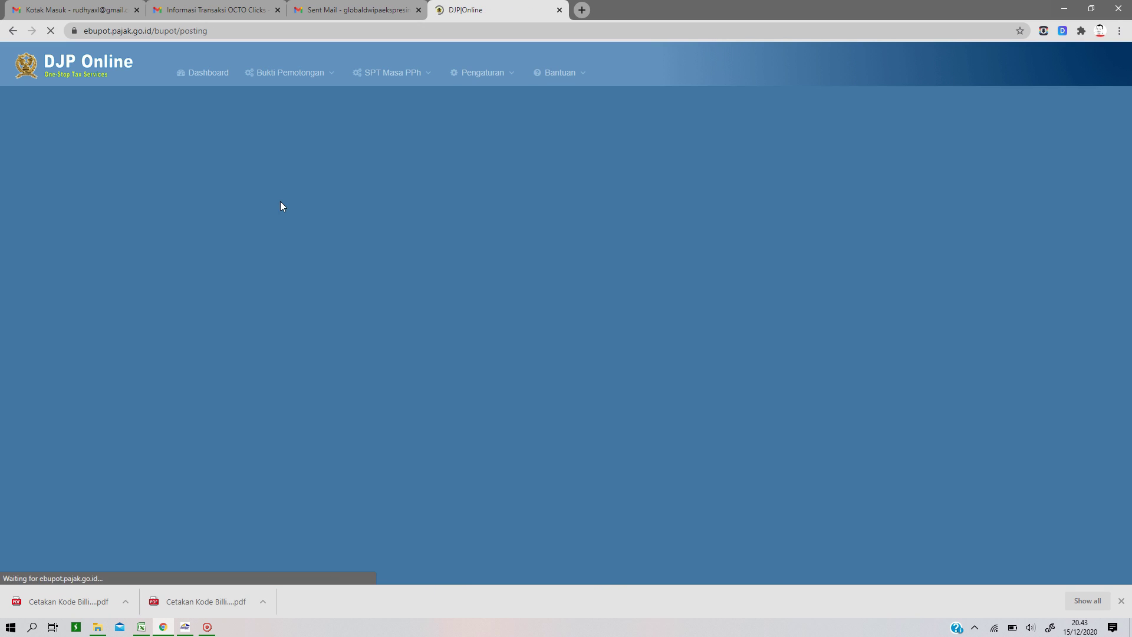
left_click(330, 194)
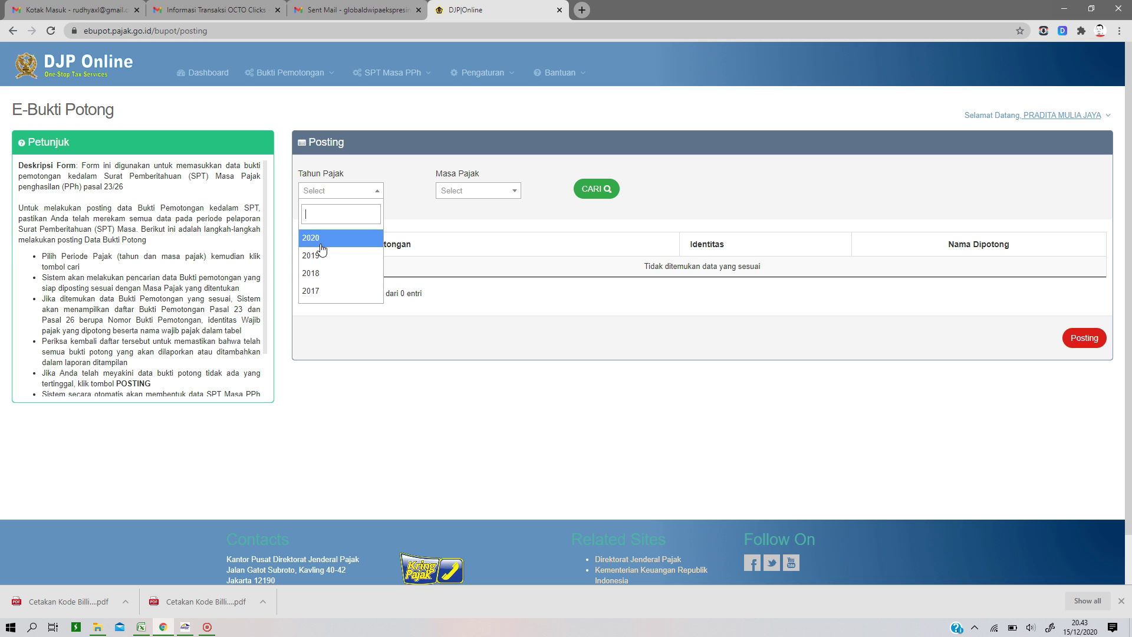
left_click(321, 244)
left_click(463, 190)
scroll(450, 247, "down", 2)
left_click(451, 251)
left_click(588, 190)
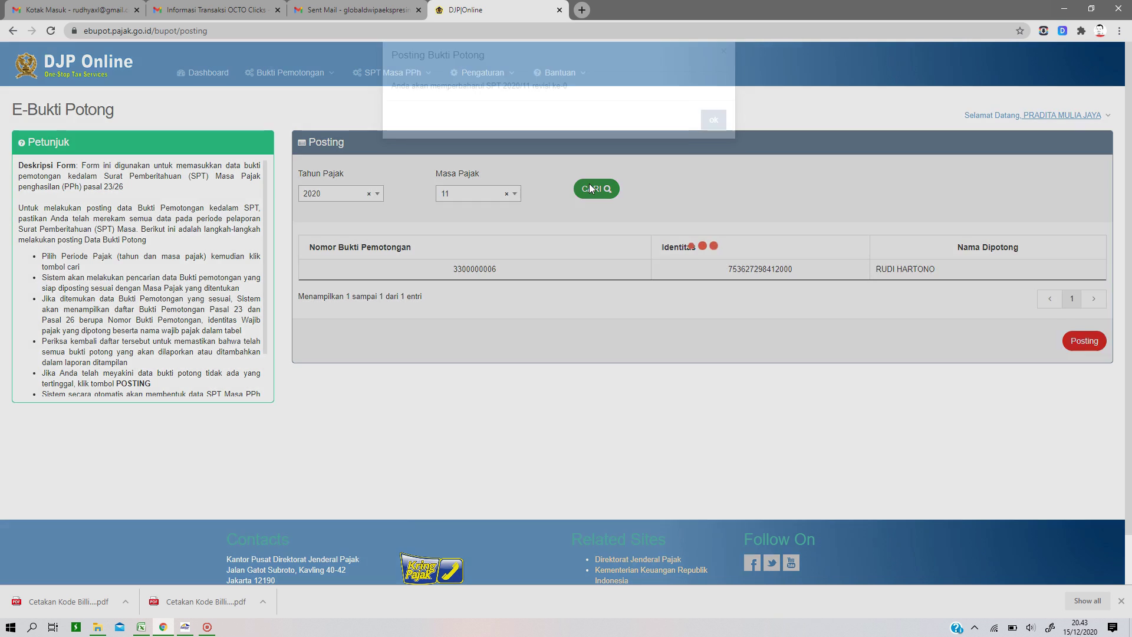
left_click(714, 141)
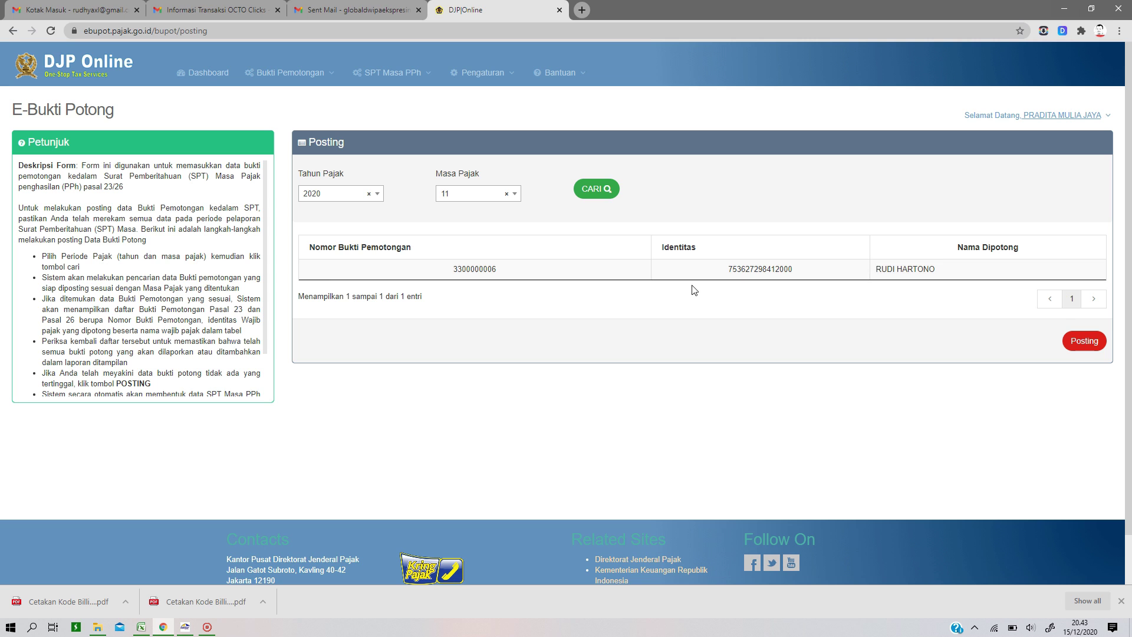
left_click(1088, 342)
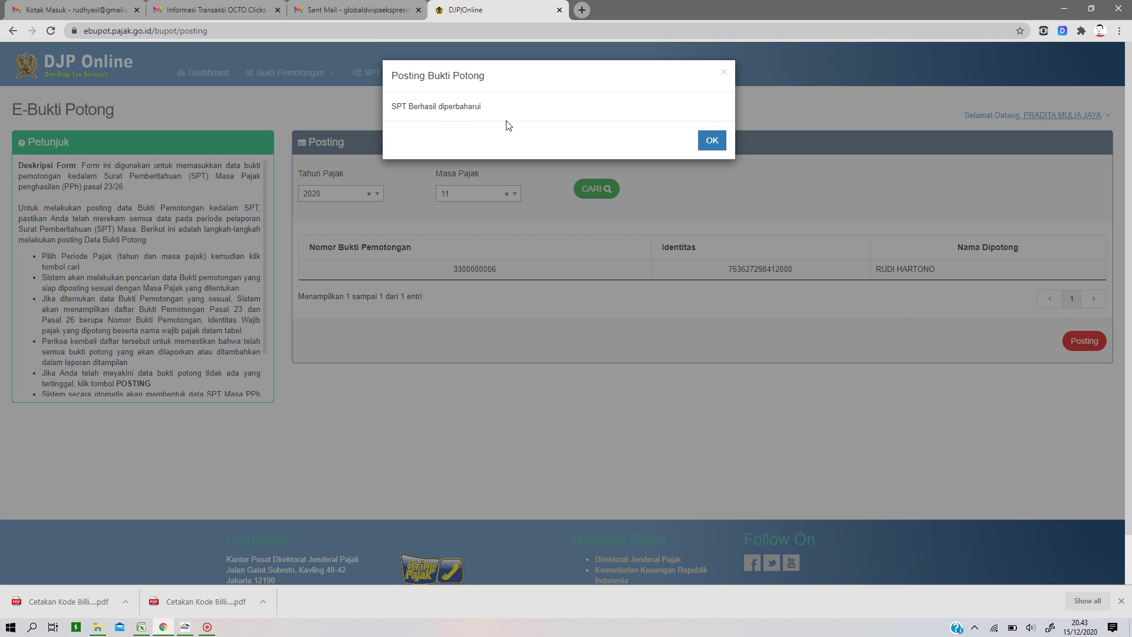
left_click(714, 141)
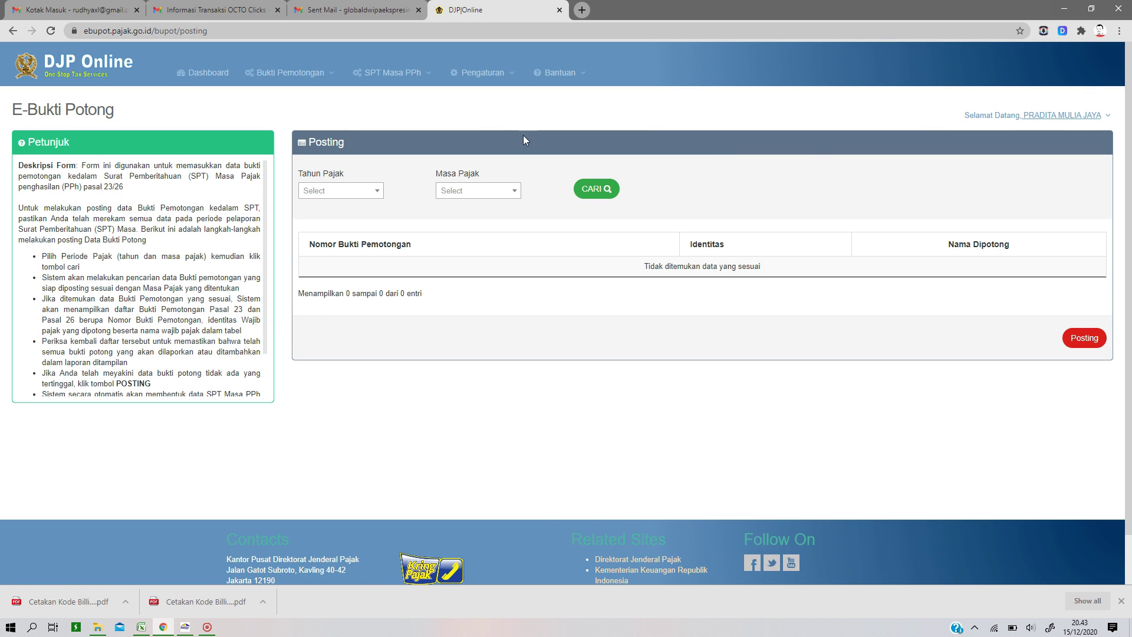
left_click(396, 75)
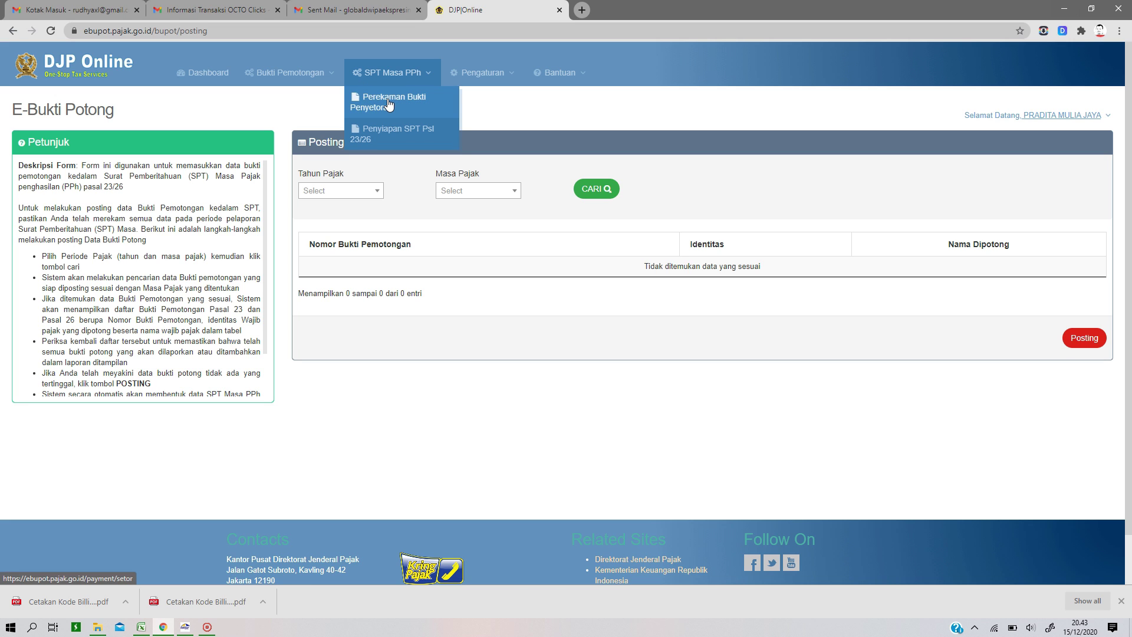
Step: Show the 2020/11 payment bill of 30.000 in Perekaman Bukti Penyetoran
left_click(389, 104)
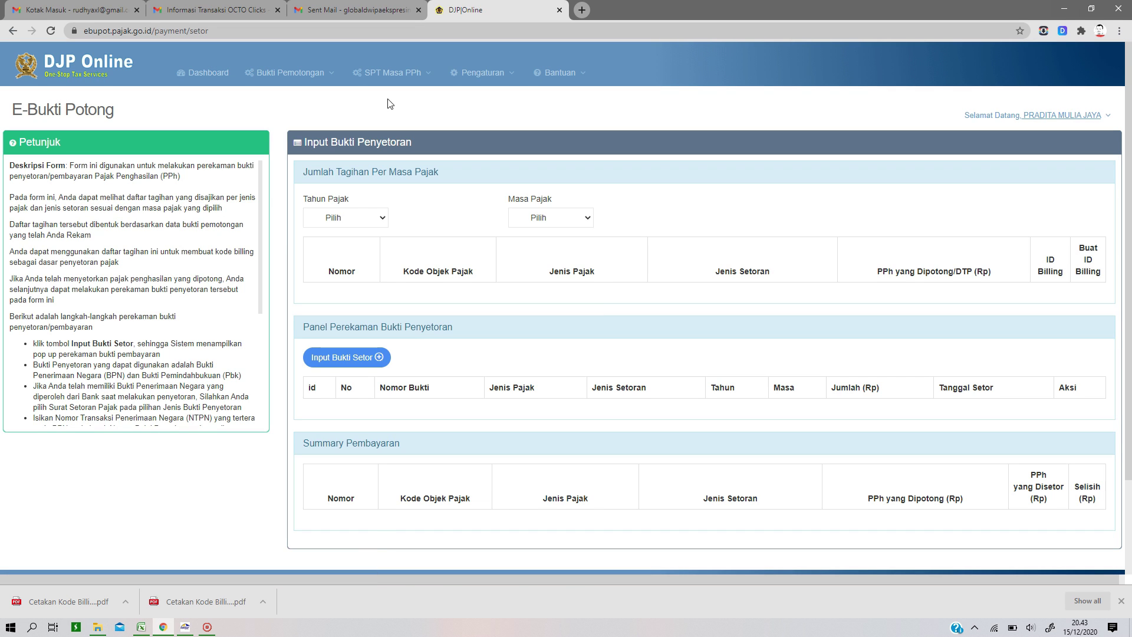
left_click(358, 221)
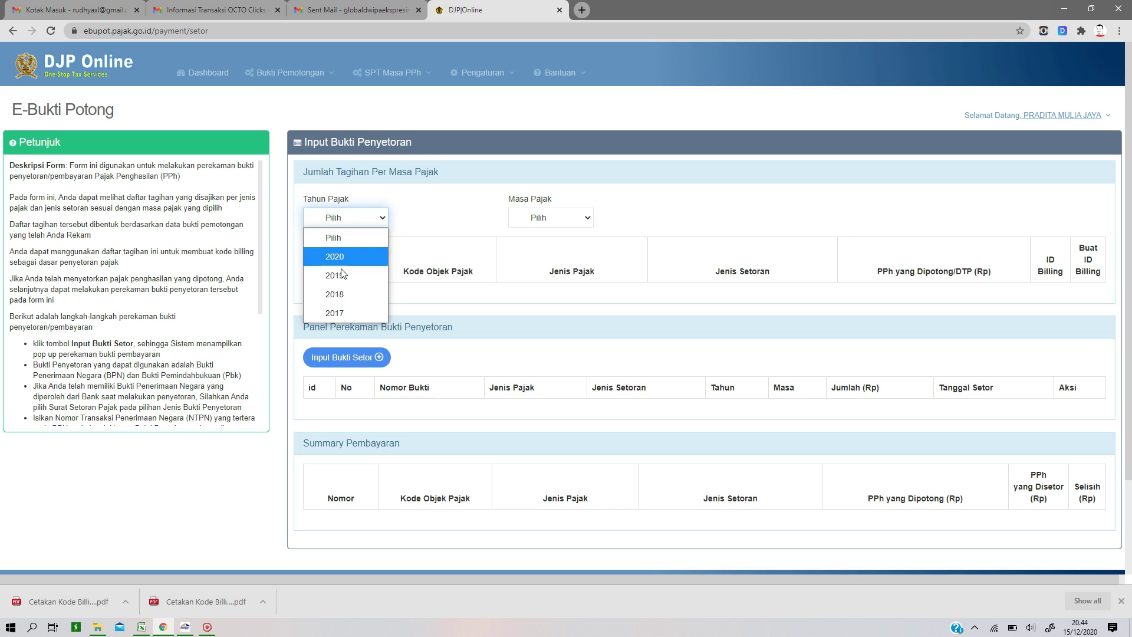
left_click(345, 256)
left_click(539, 216)
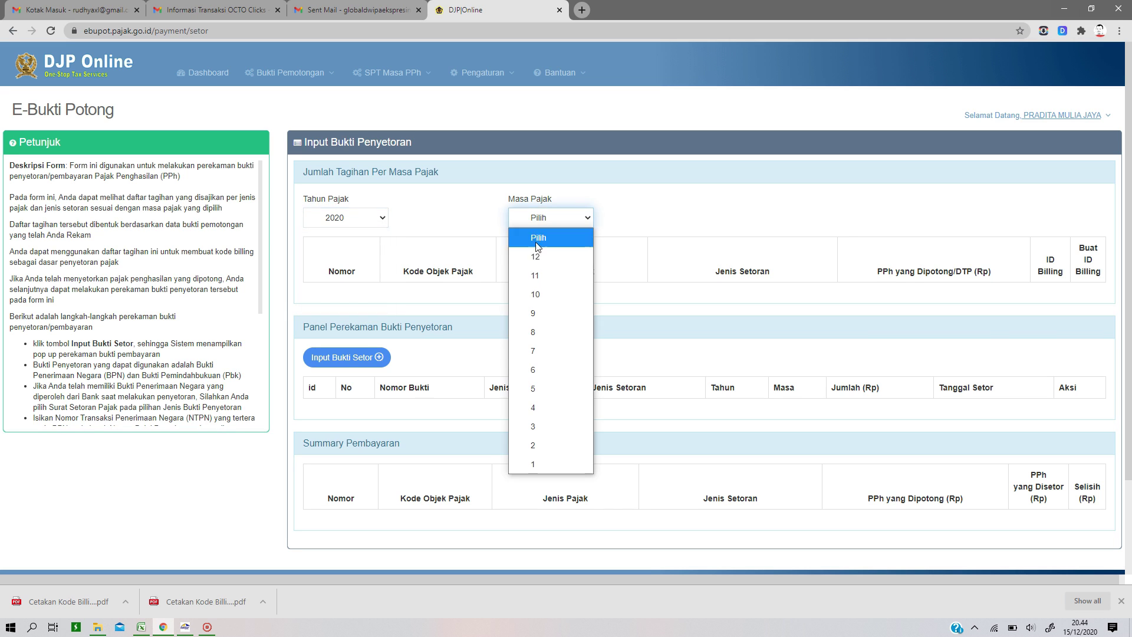
left_click(536, 277)
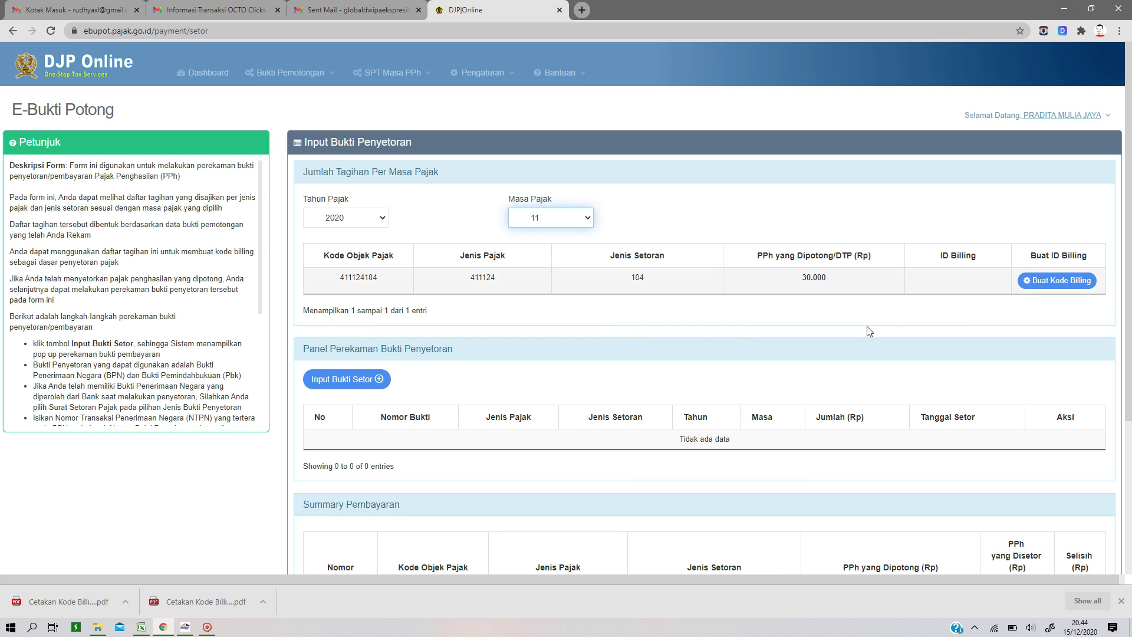
Step: Start a new payment proof of type Surat Setoran Pajak
left_click(339, 383)
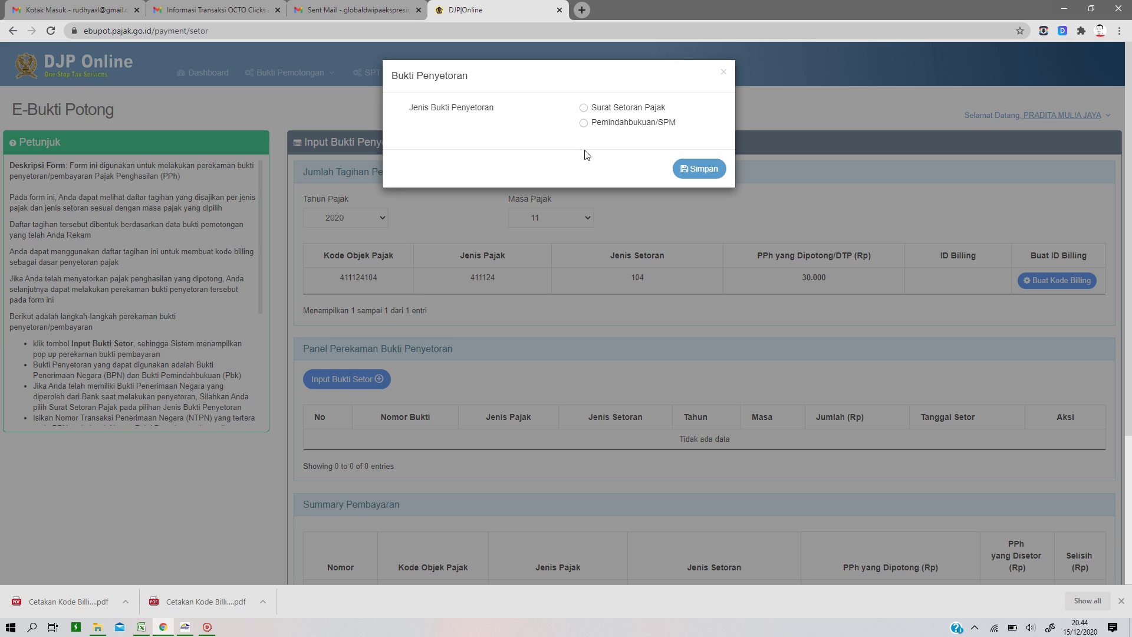
left_click(586, 124)
left_click(584, 108)
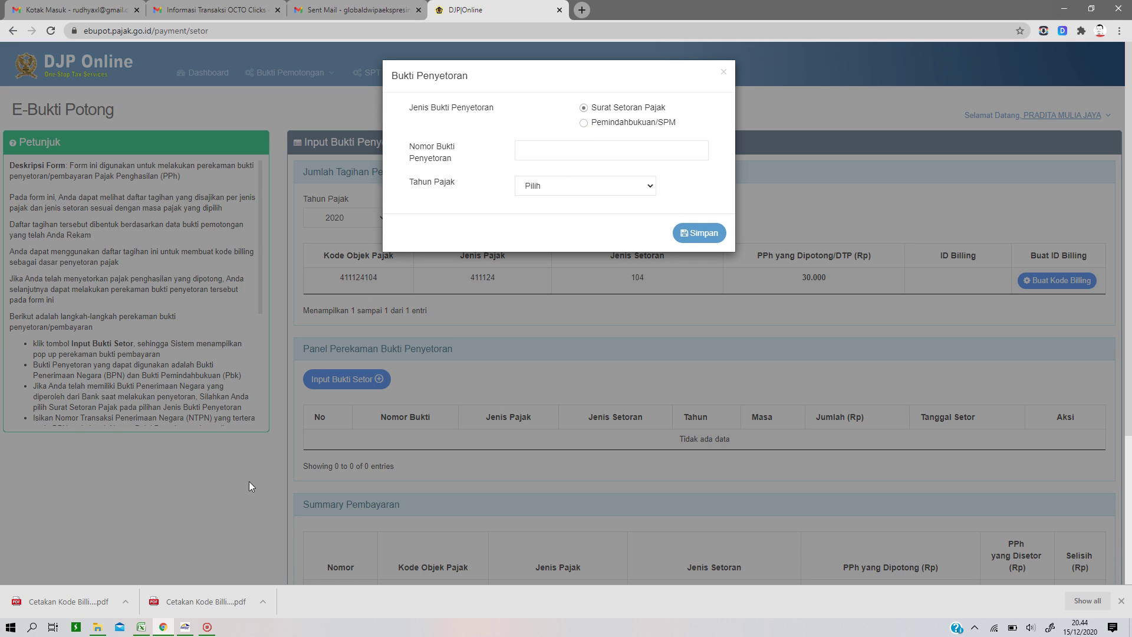
left_click(98, 627)
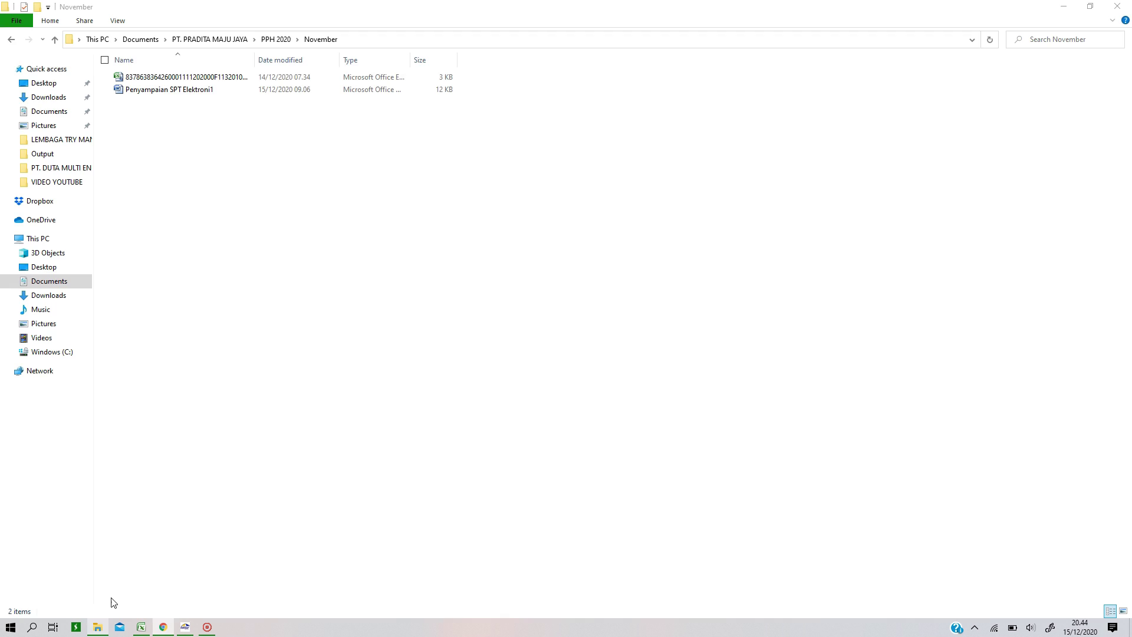
Step: Open the November tax payment receipt PDF from the Downloads folder
left_click(47, 98)
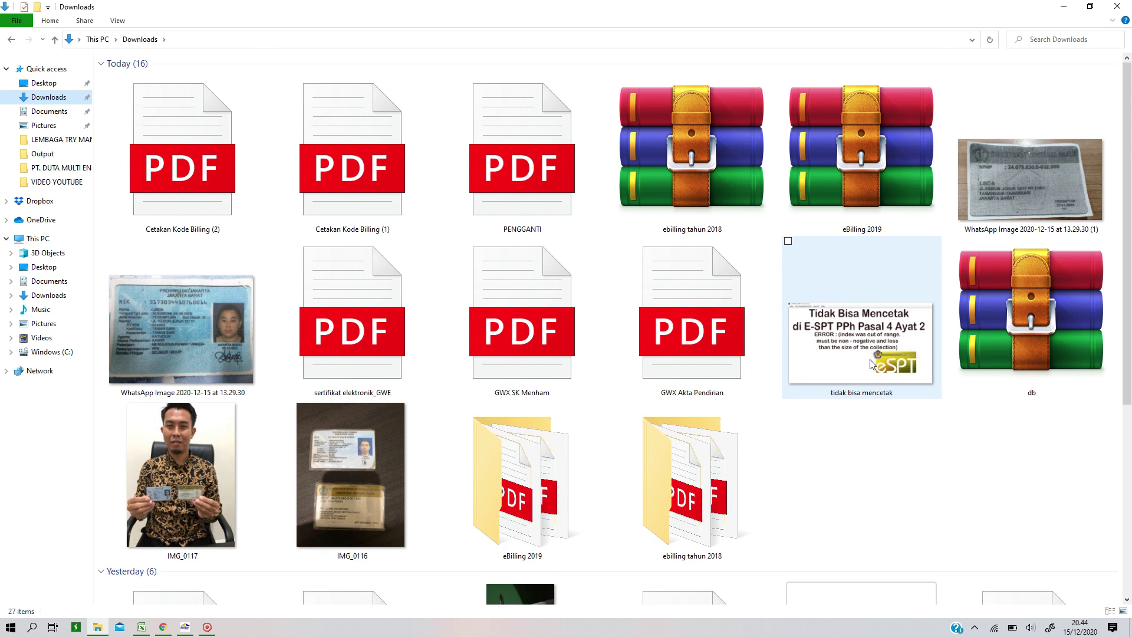
scroll(872, 364, "down", 5)
double_click(721, 543)
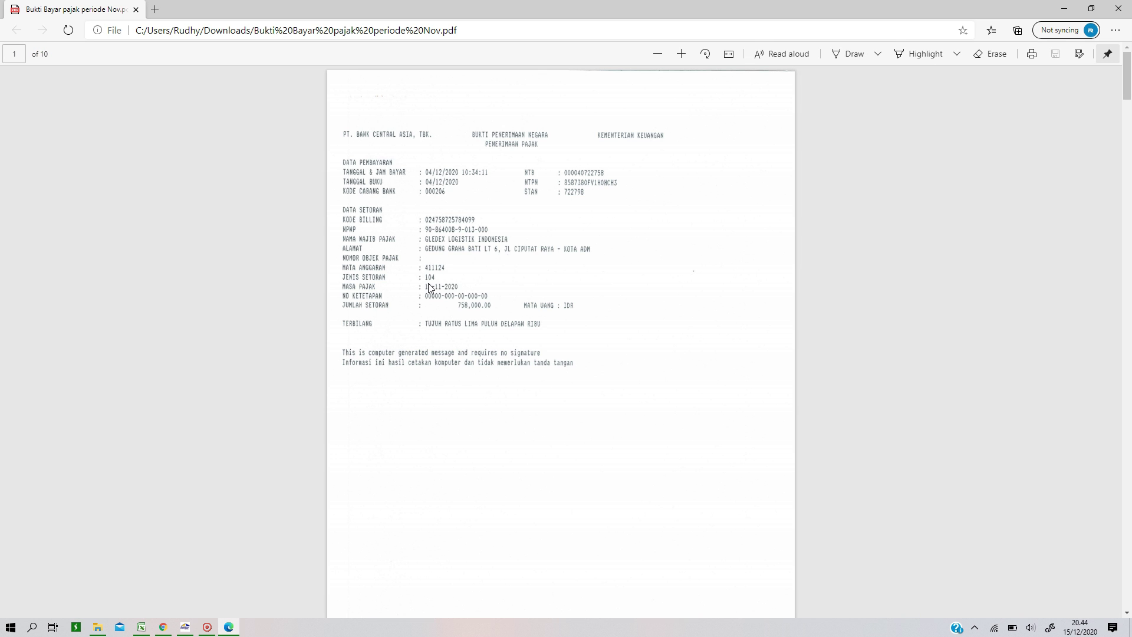
Step: Scroll through the receipt in Edge to read its NTPN and payment details
scroll(483, 285, "down", 10)
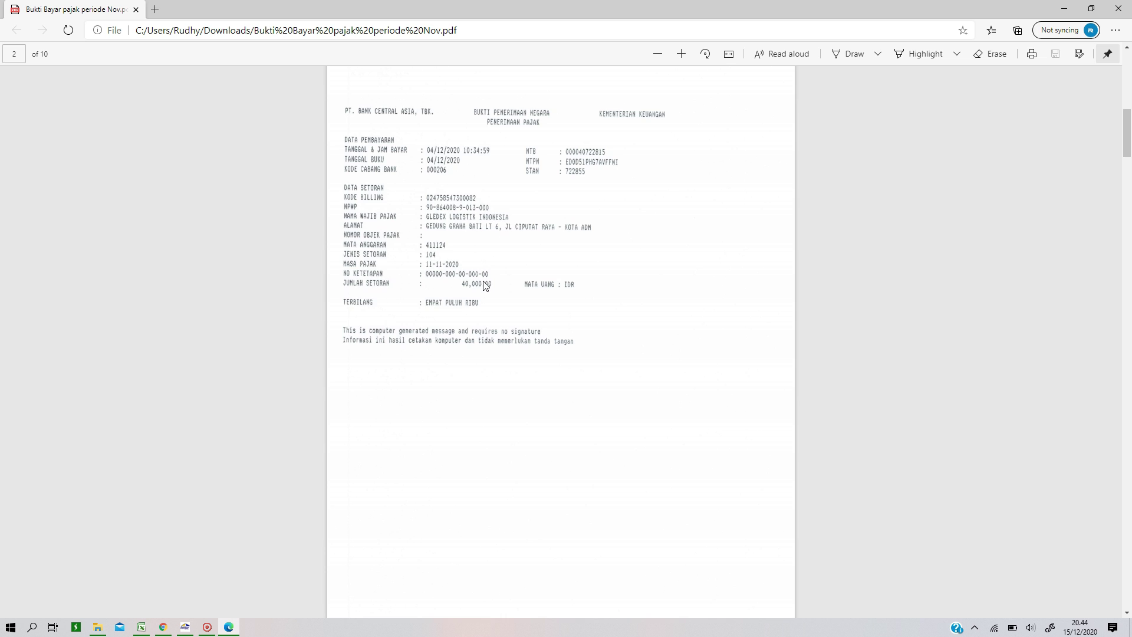
scroll(483, 285, "down", 10)
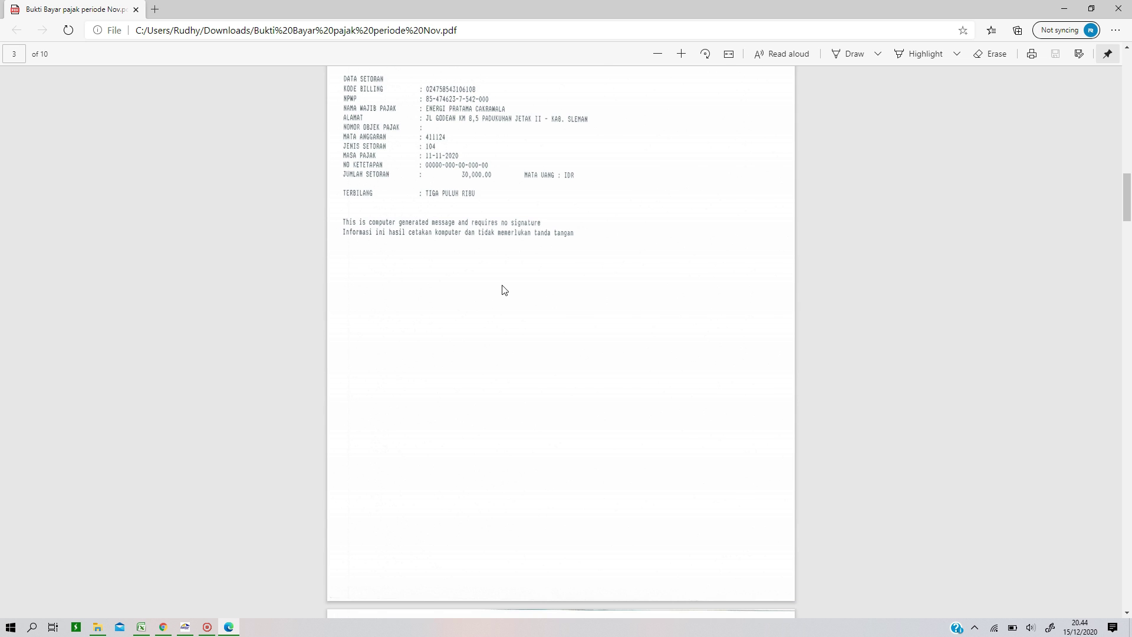
scroll(533, 214, "down", 9)
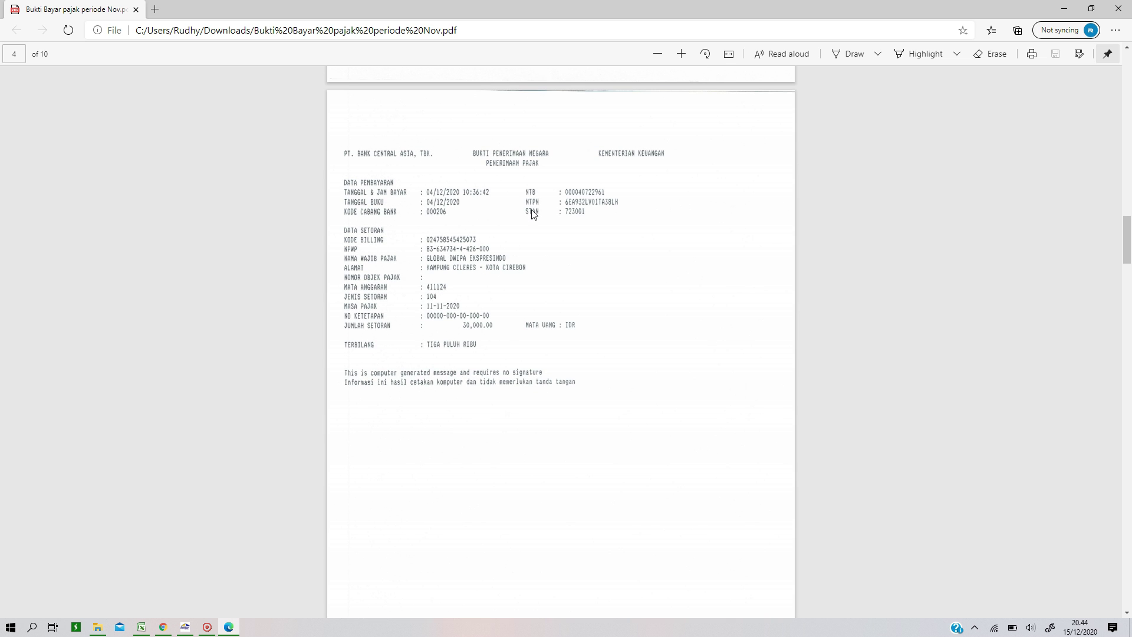
scroll(532, 214, "down", 10)
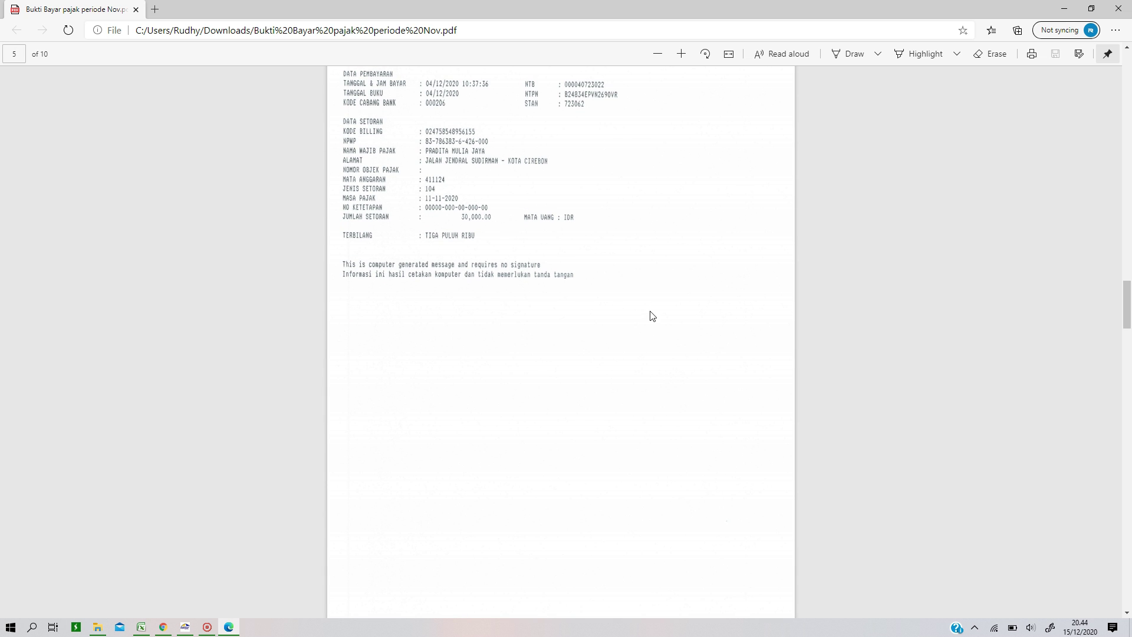
scroll(653, 316, "up", 5, "ctrl")
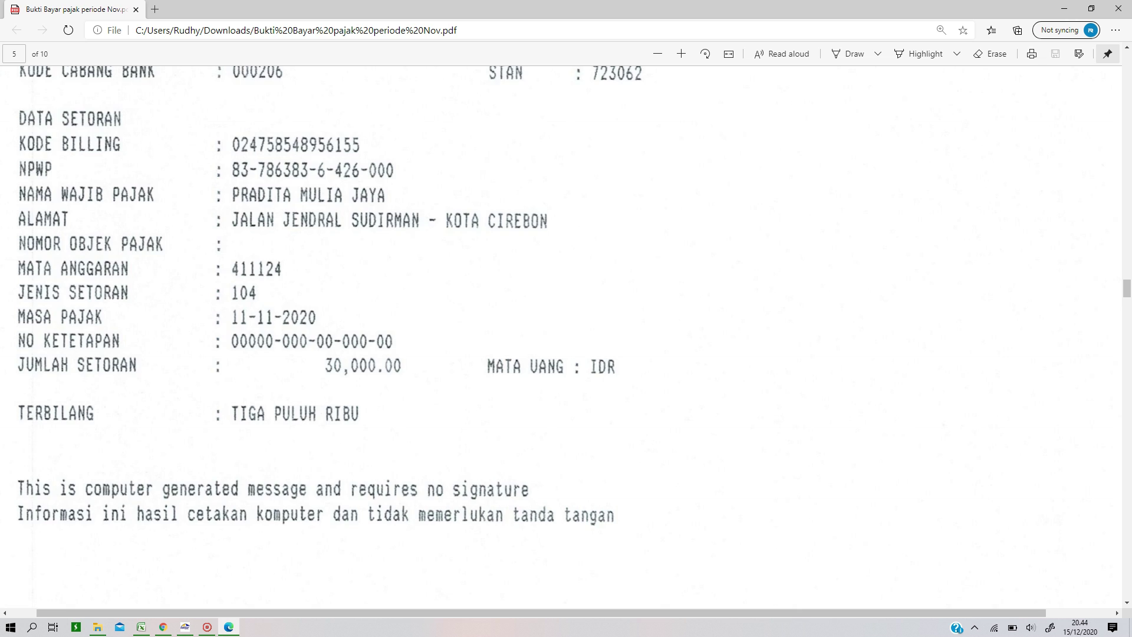
scroll(652, 316, "up", 2, "ctrl")
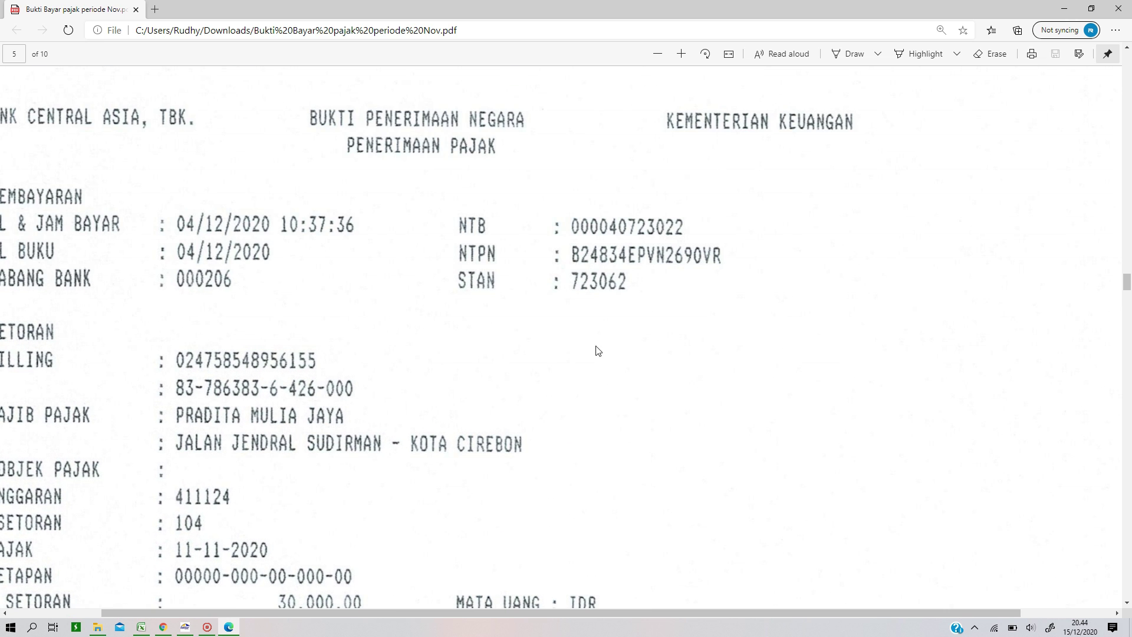
left_click(185, 630)
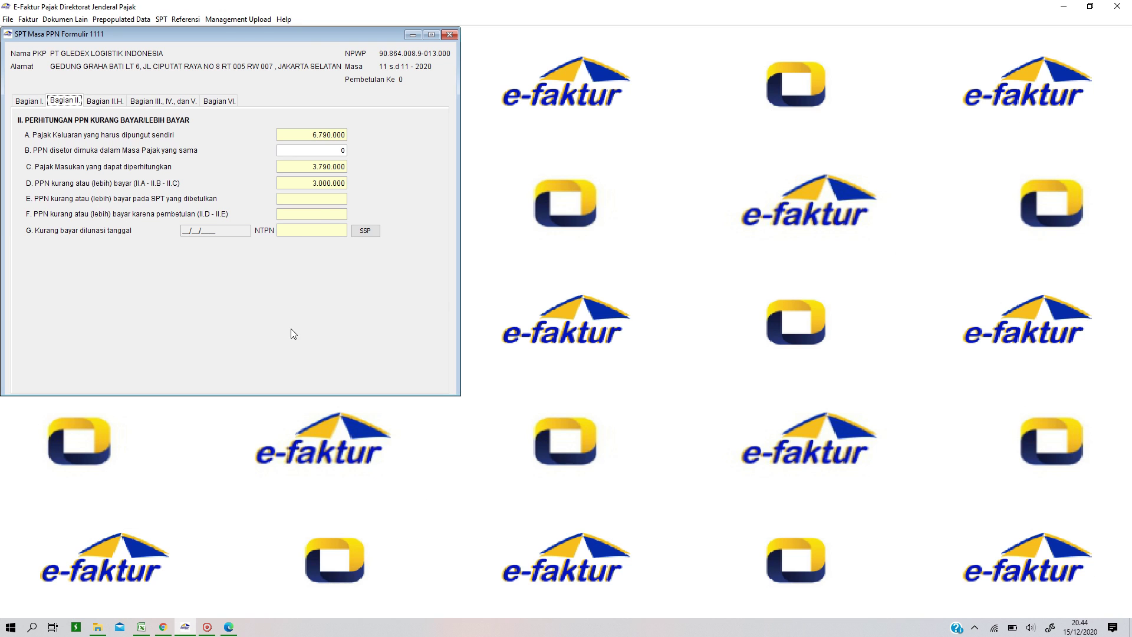
Step: Enter the bank receipt's NTPN as the Nomor Bukti Penyetoran, checking it against the PDF
left_click(165, 628)
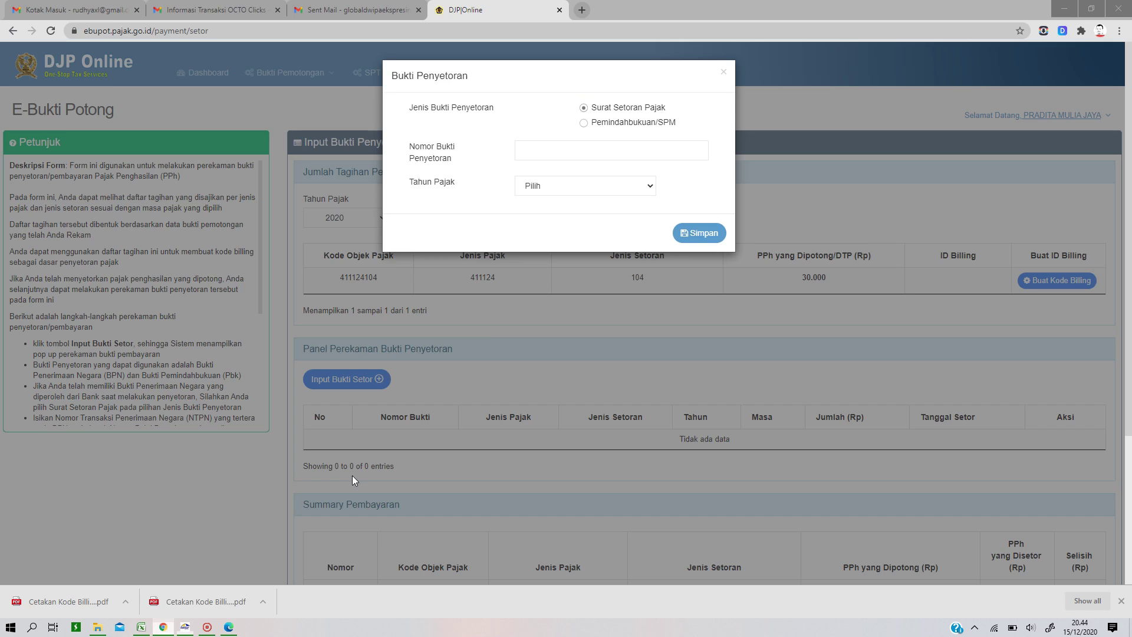
left_click(539, 145)
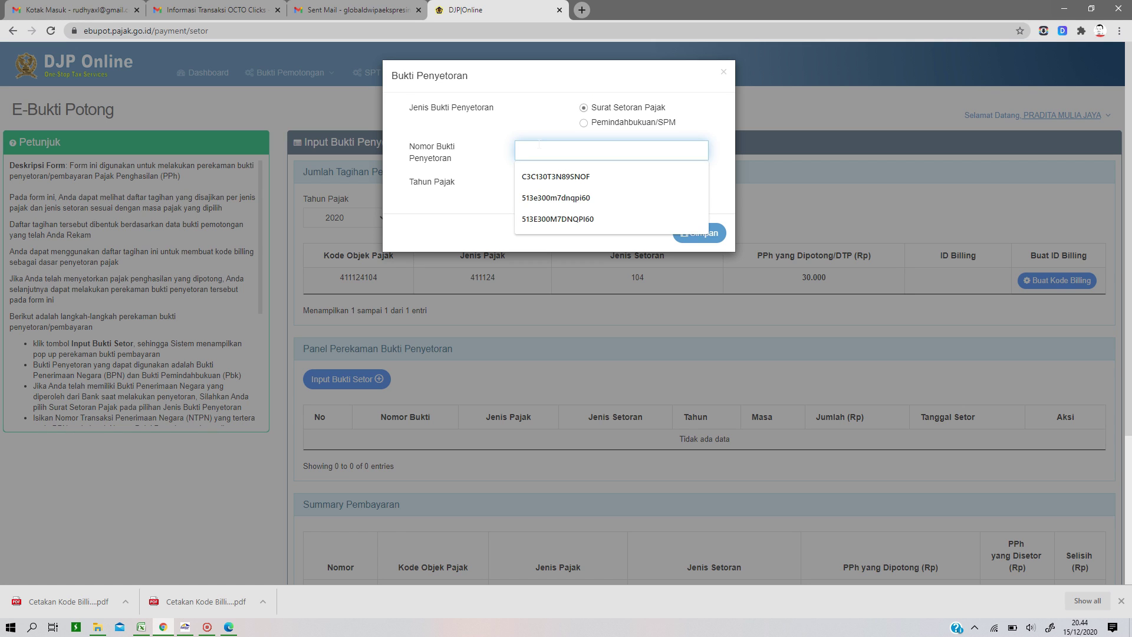
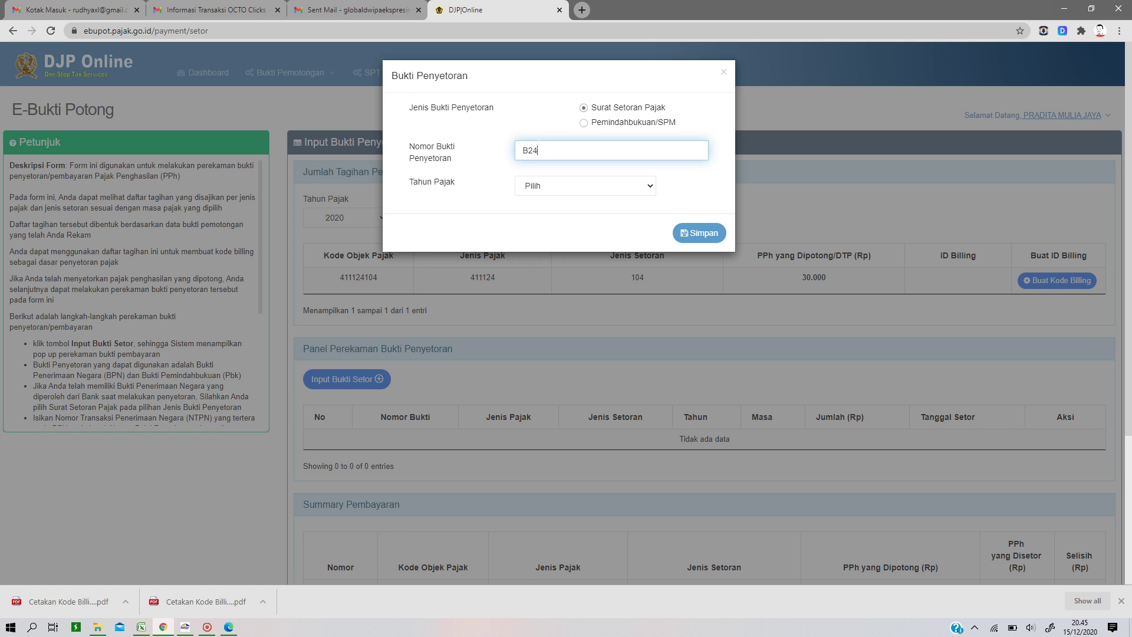
left_click(230, 628)
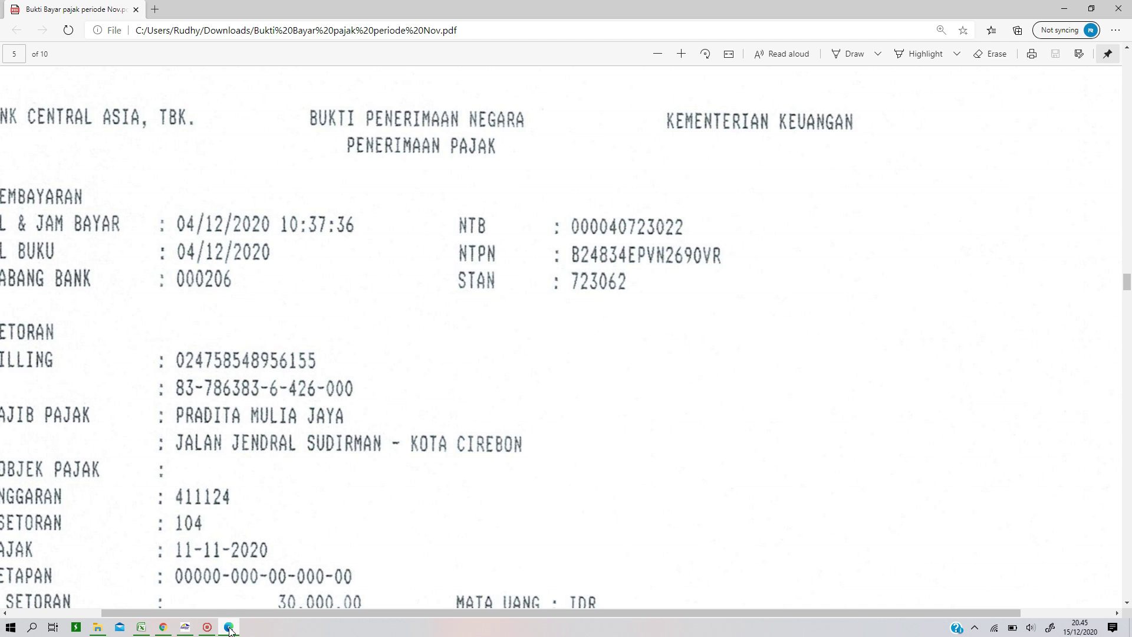
left_click(229, 629)
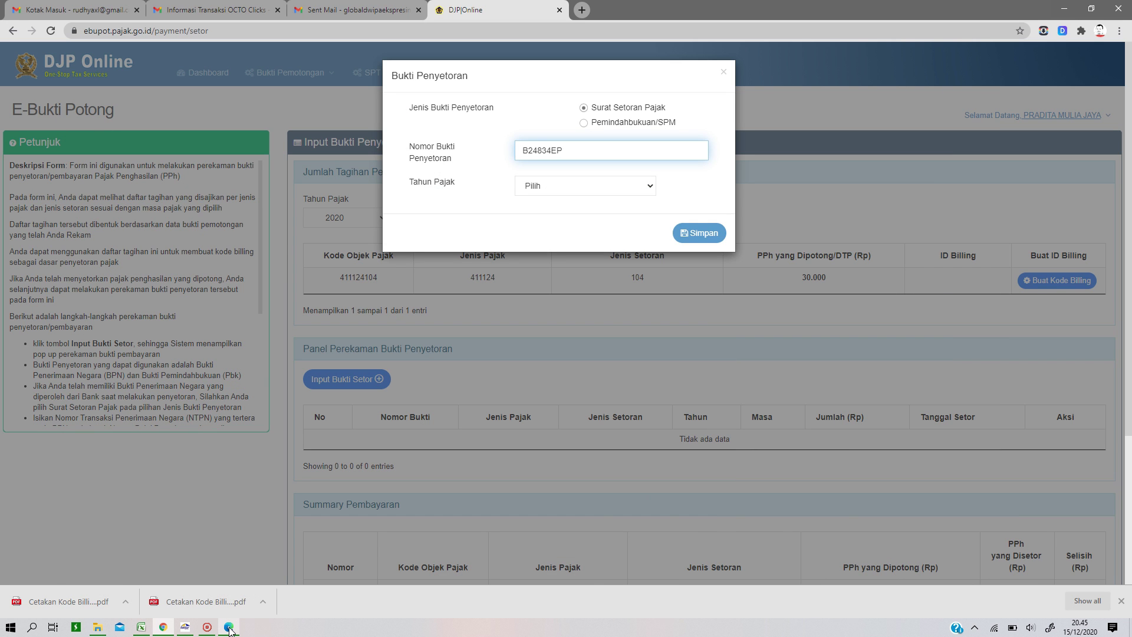
left_click(229, 628)
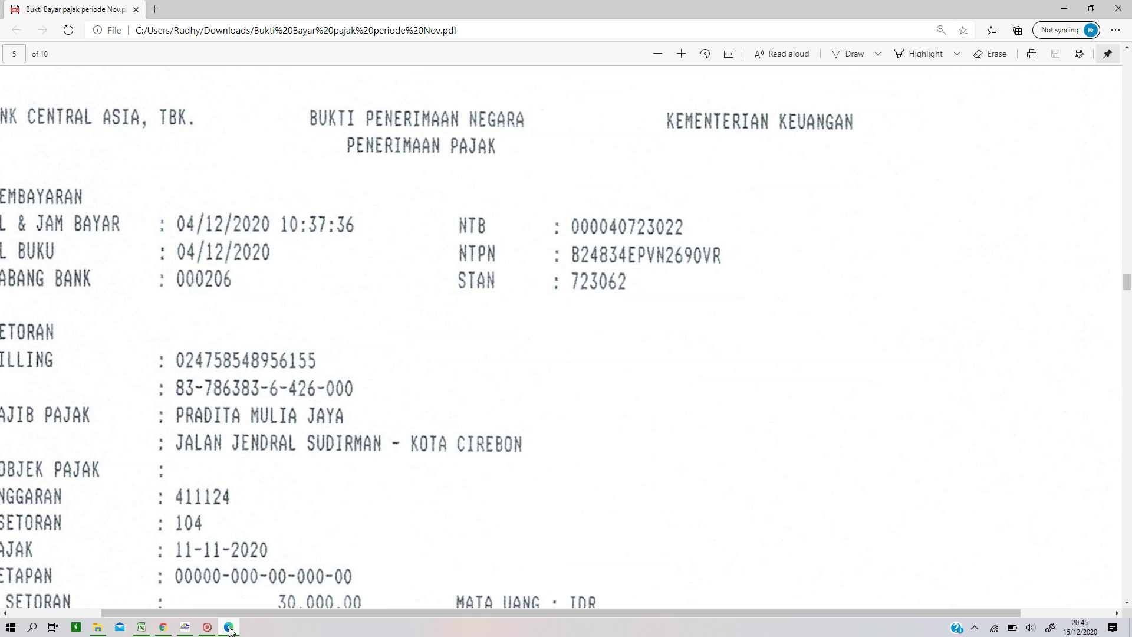
left_click(229, 629)
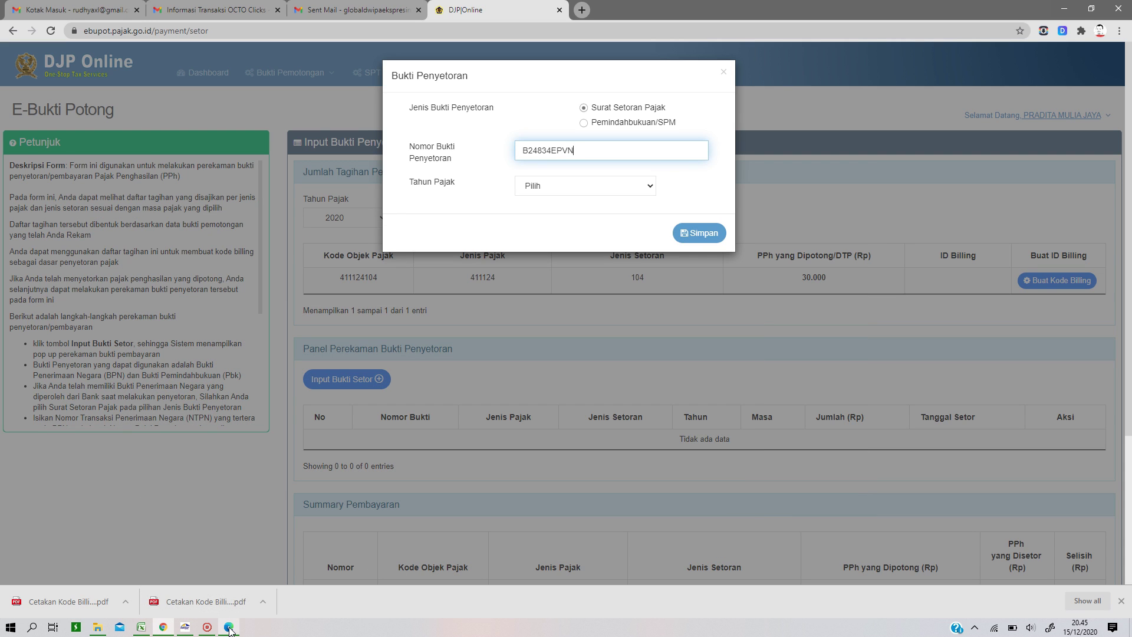
left_click(230, 629)
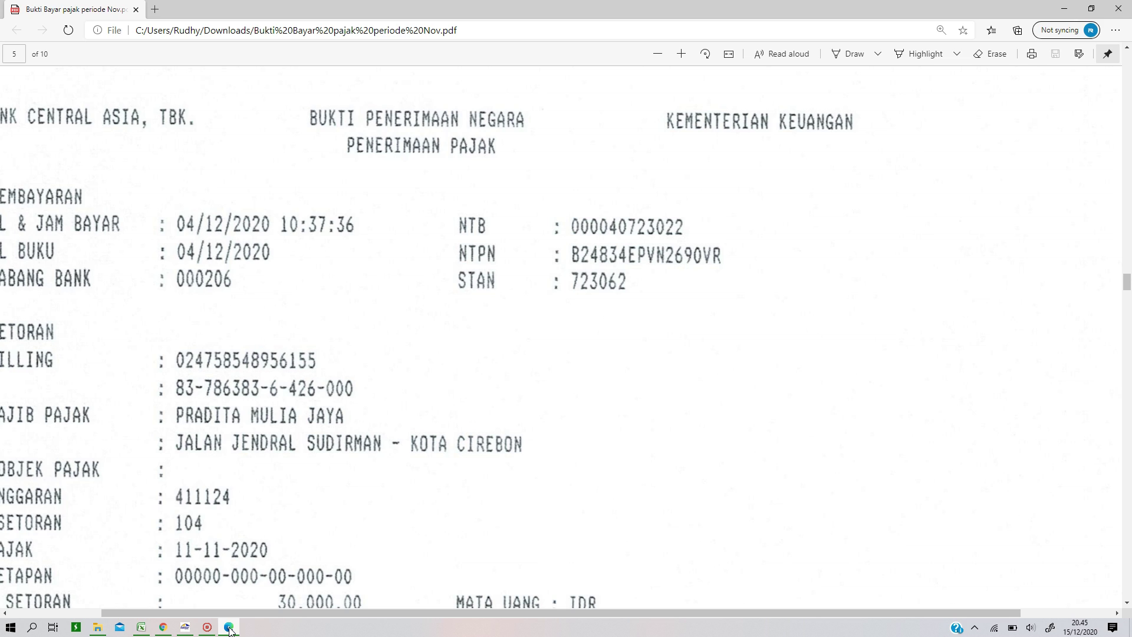
left_click(229, 628)
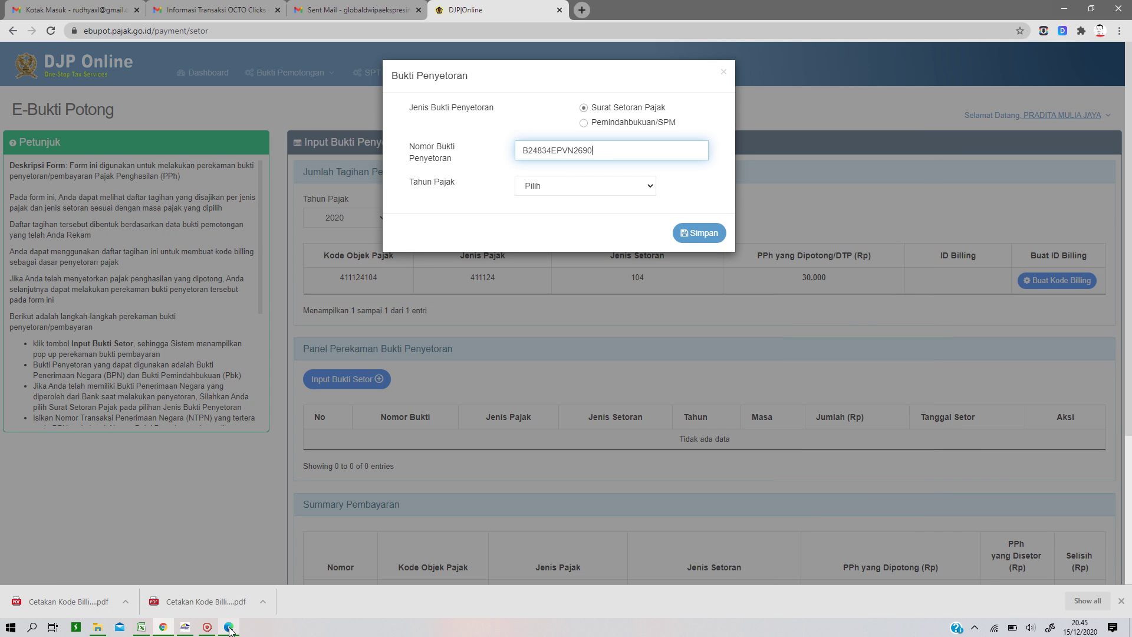
type("R")
left_click(552, 186)
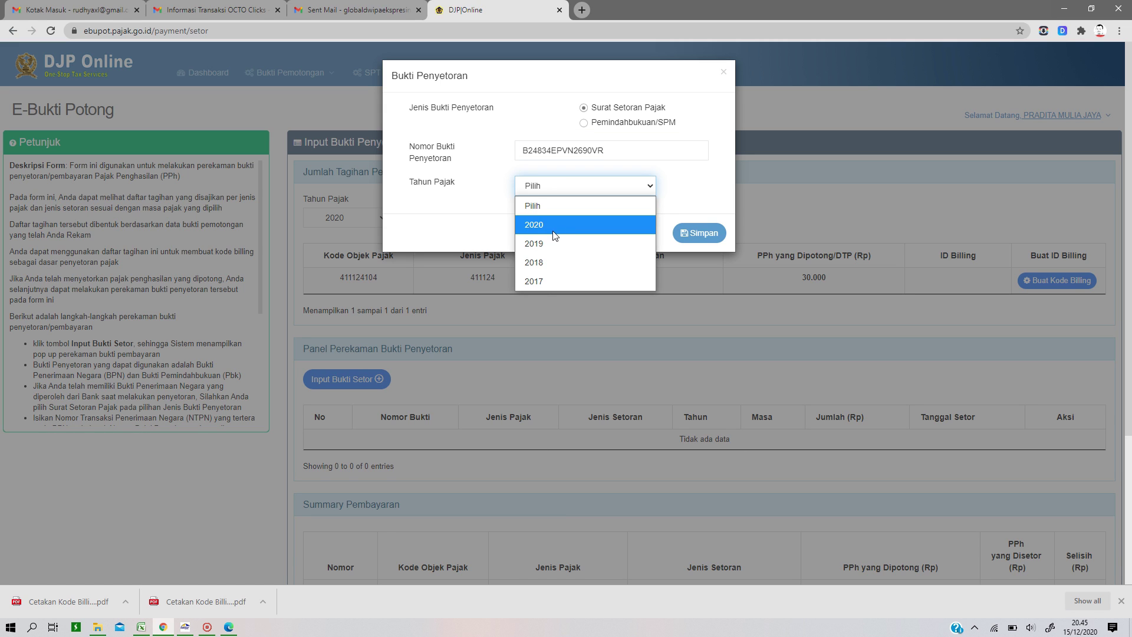
Step: Set Tahun Pajak to 2020 and save the 30.000 PPh Pasal 23 payment proof
left_click(553, 228)
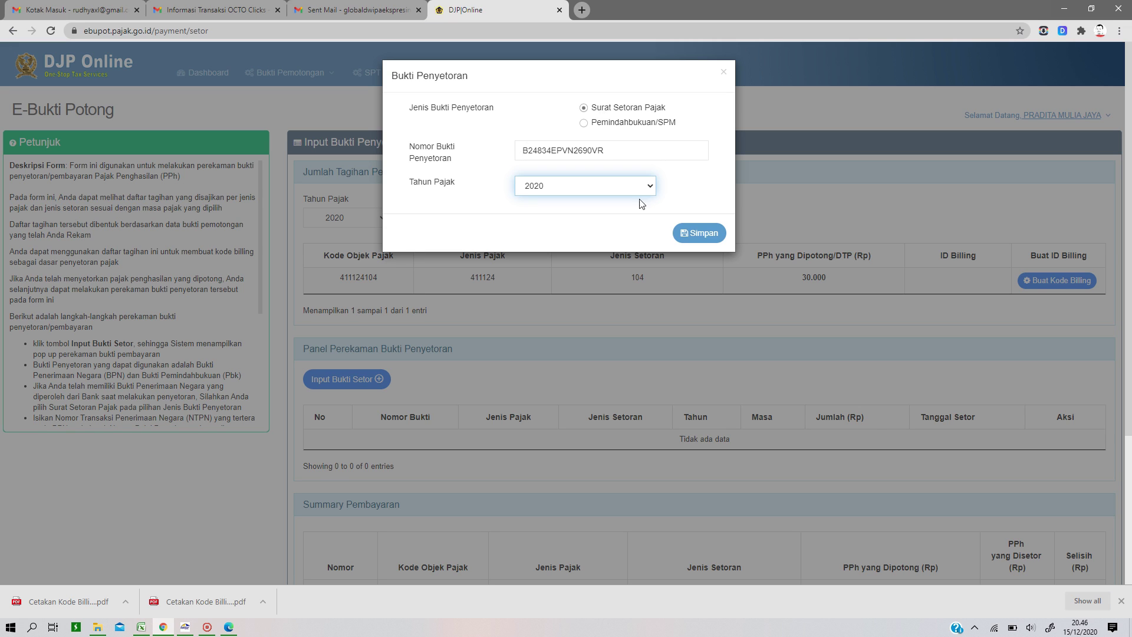
left_click(706, 233)
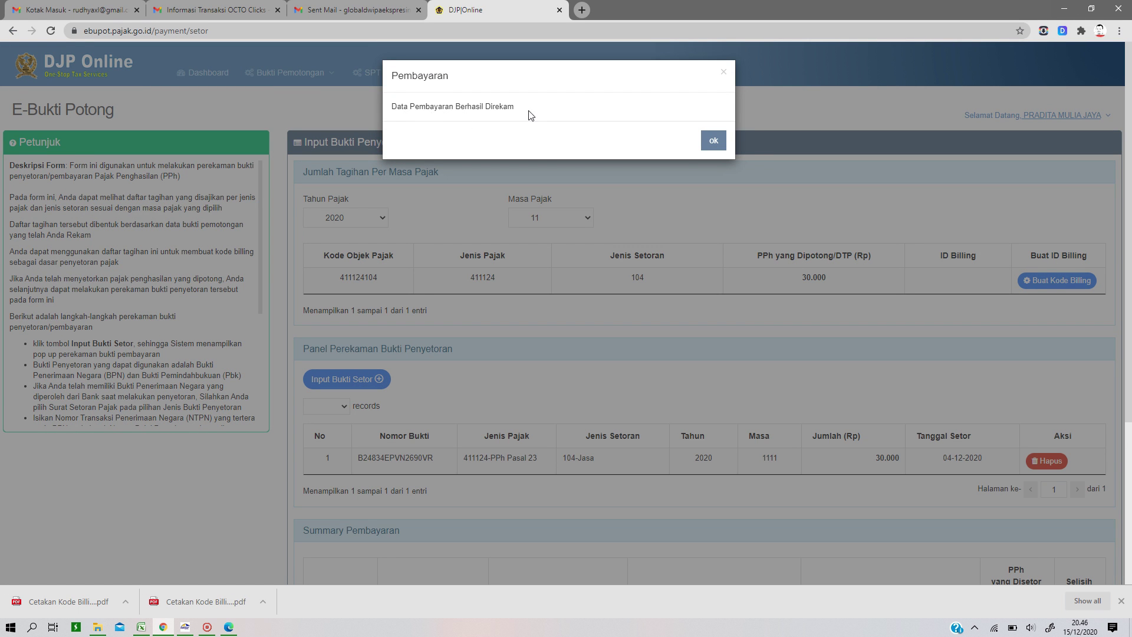
left_click(713, 142)
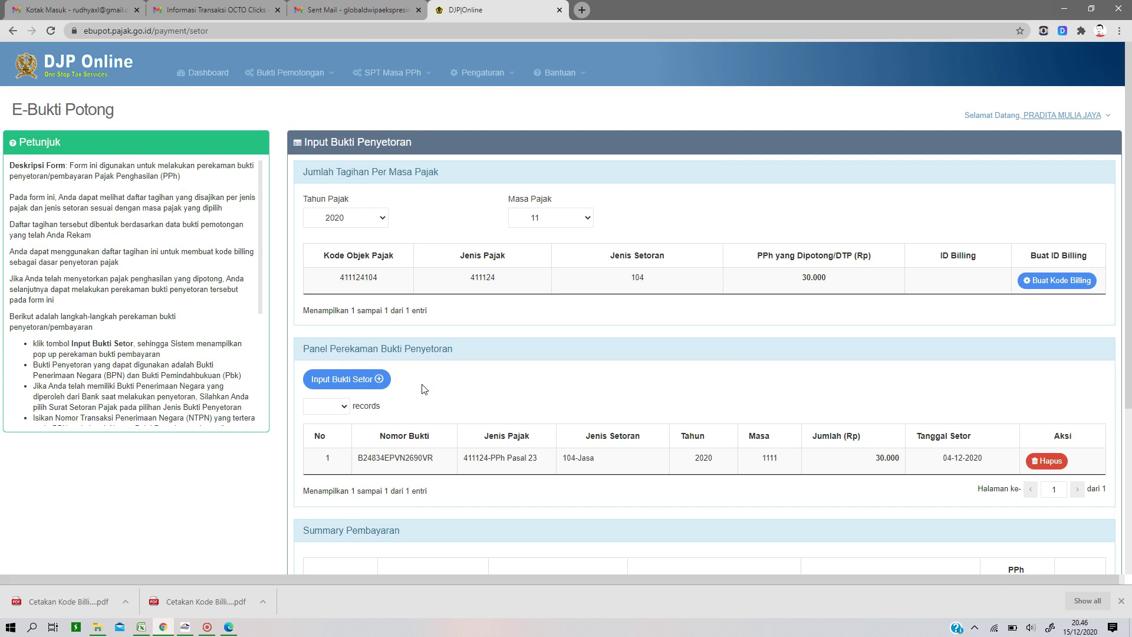
Step: Go to SPT Masa PPh > Penyiapan SPT Psl 23/26 to list the monthly returns
scroll(707, 449, "down", 4)
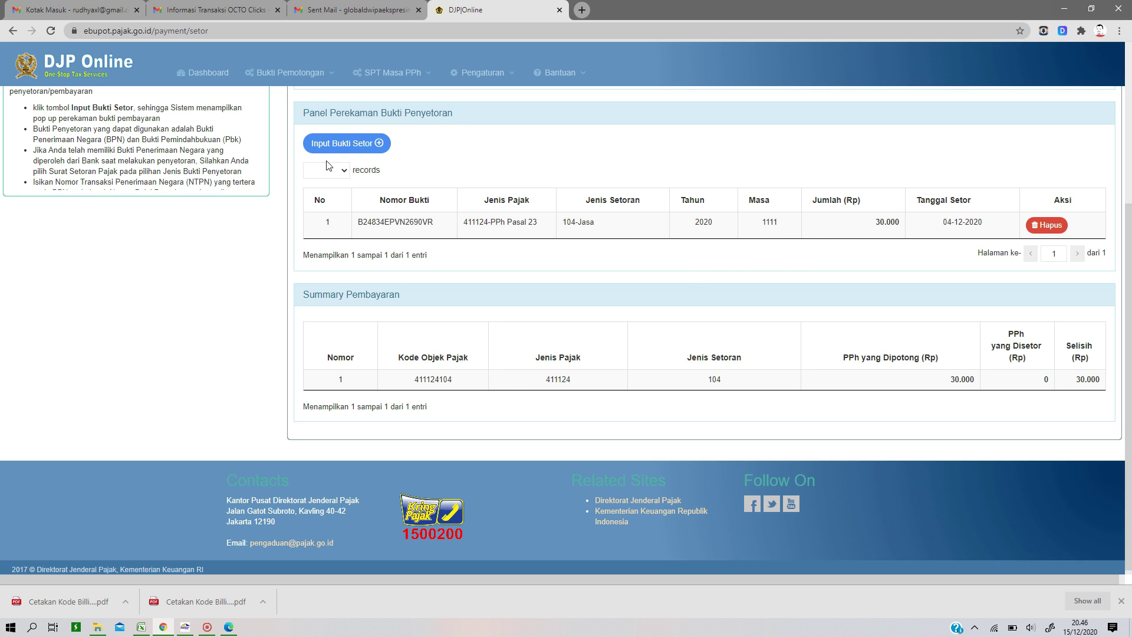
mouse_move(397, 69)
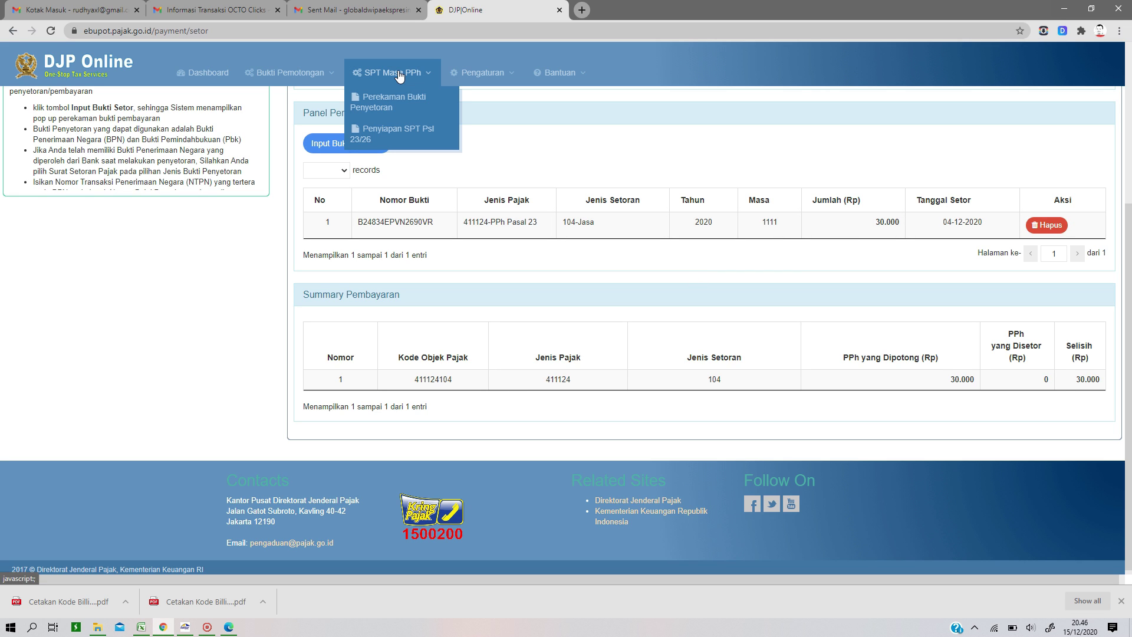
left_click(406, 134)
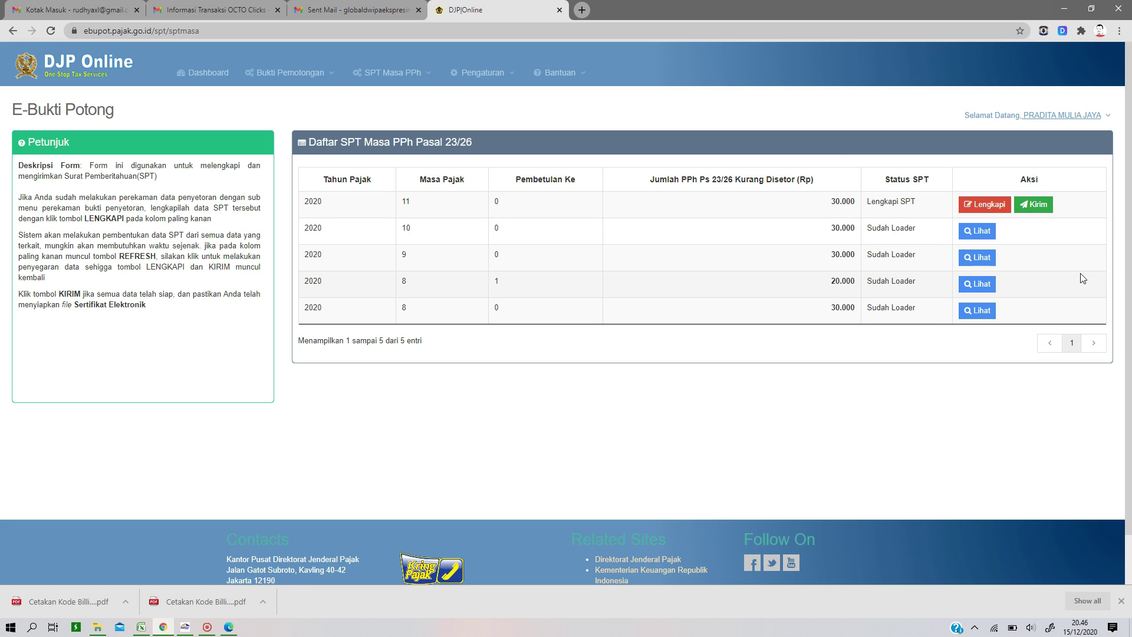
Step: Begin completing the 11/2020 return with Lengkapi and confirm both prompts
left_click(985, 206)
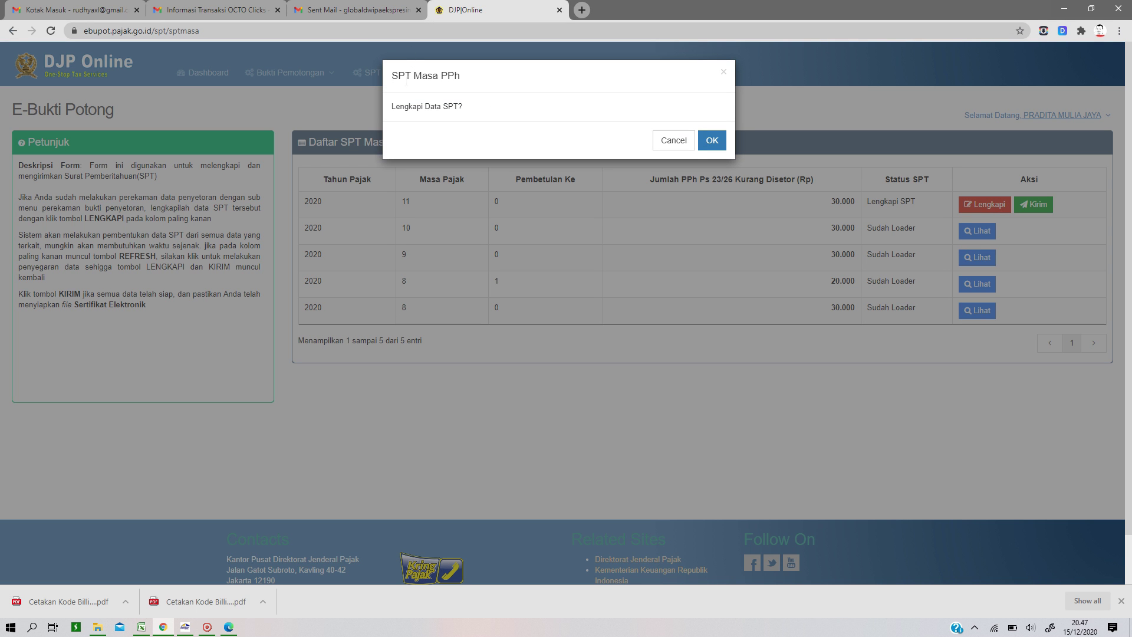
left_click(713, 142)
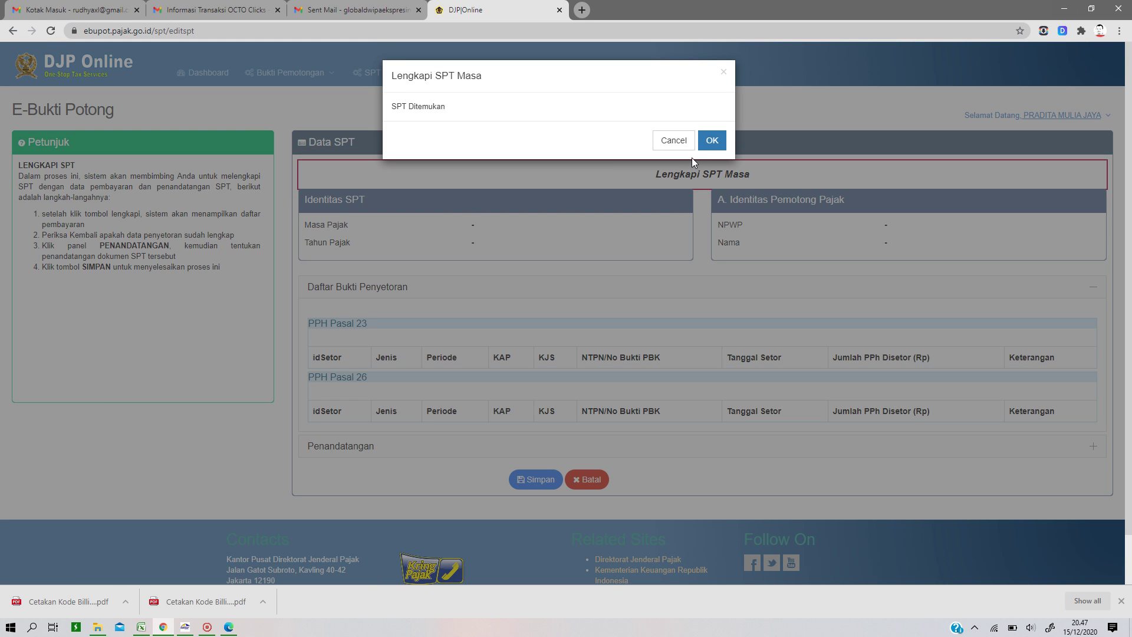
left_click(711, 141)
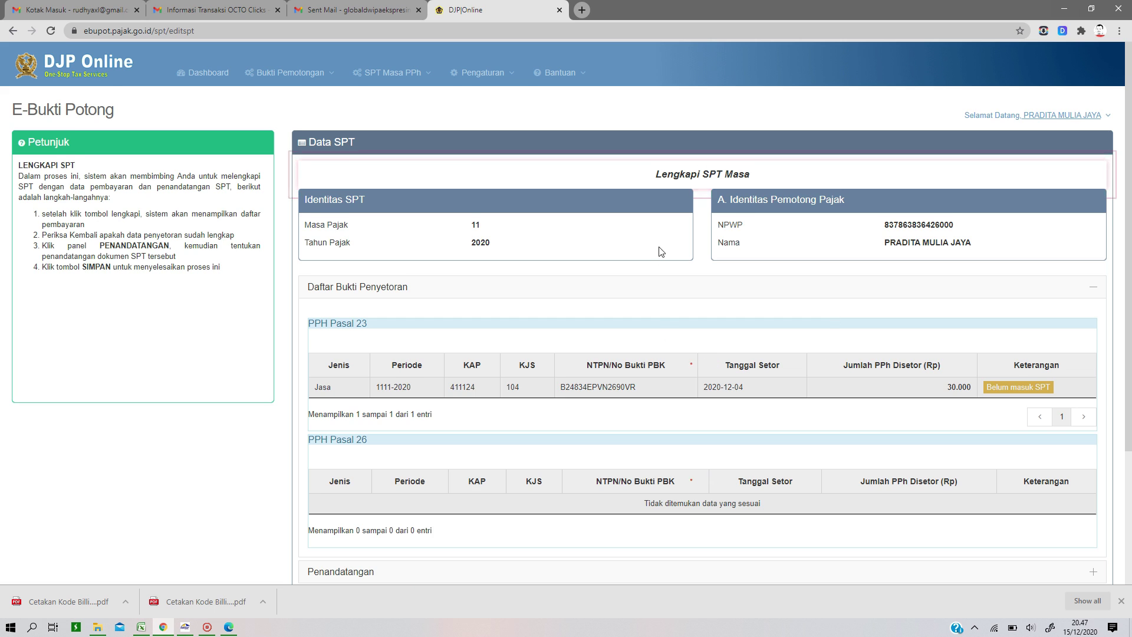
scroll(657, 250, "down", 3)
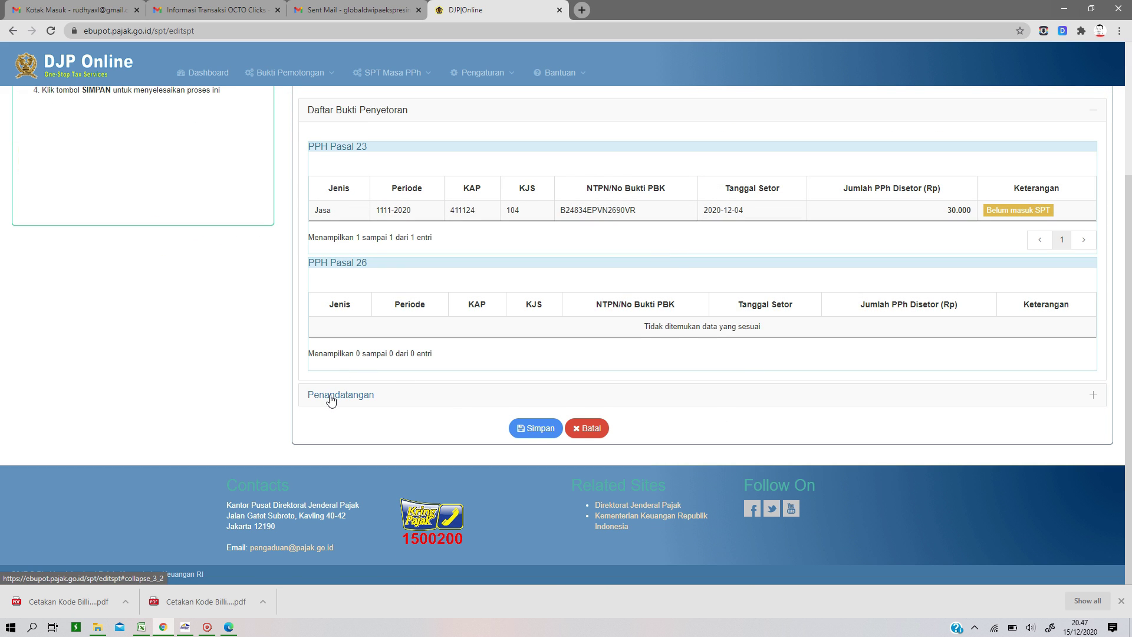
Step: Set the signer to Wajib Pajak/Wakil Wajib Pajak and save the return with its payment proof
left_click(330, 396)
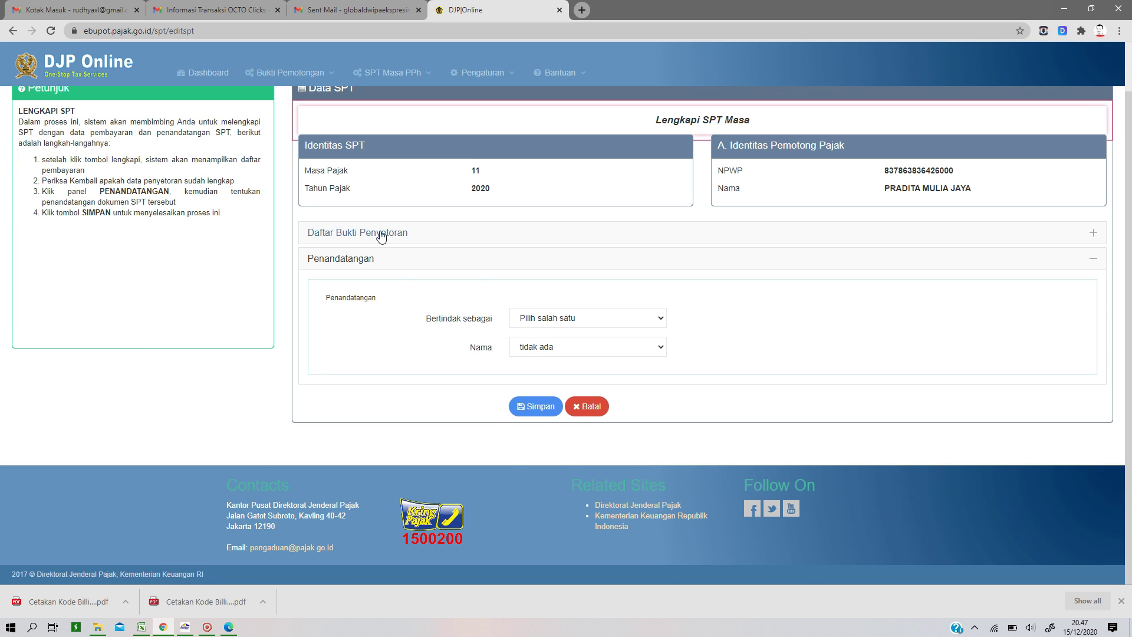
left_click(348, 233)
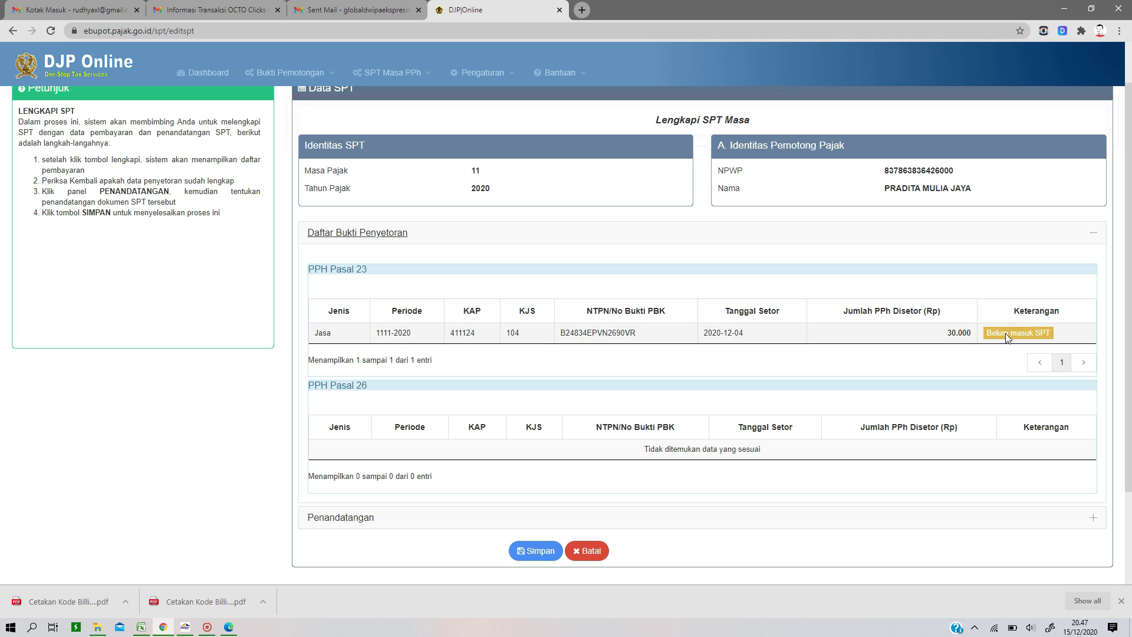
scroll(648, 348, "down", 2)
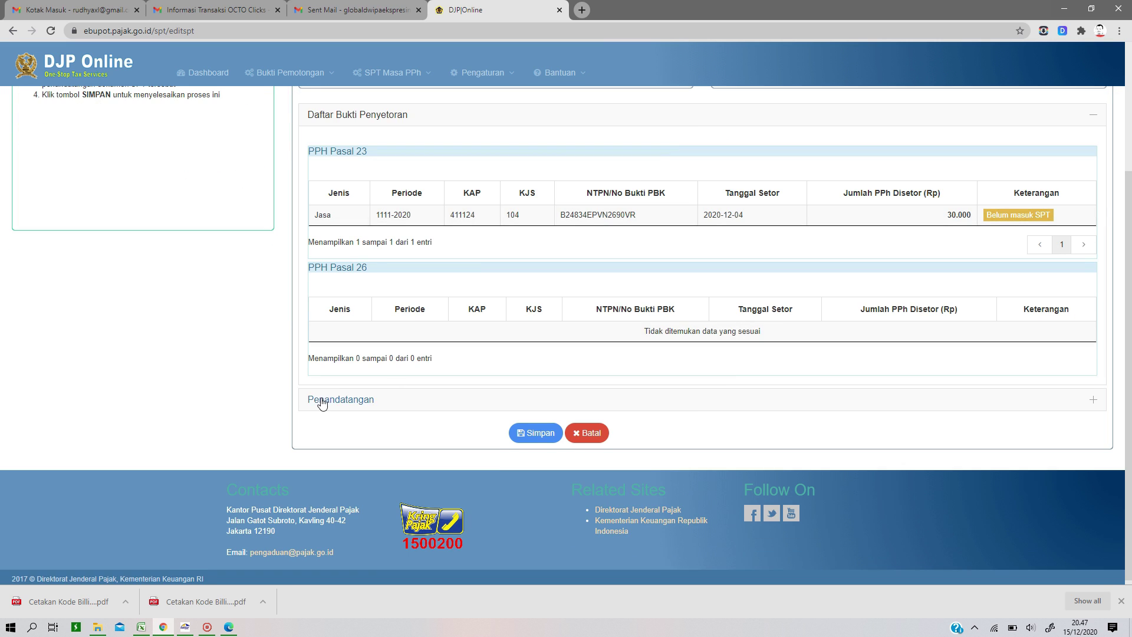
left_click(321, 399)
left_click(546, 321)
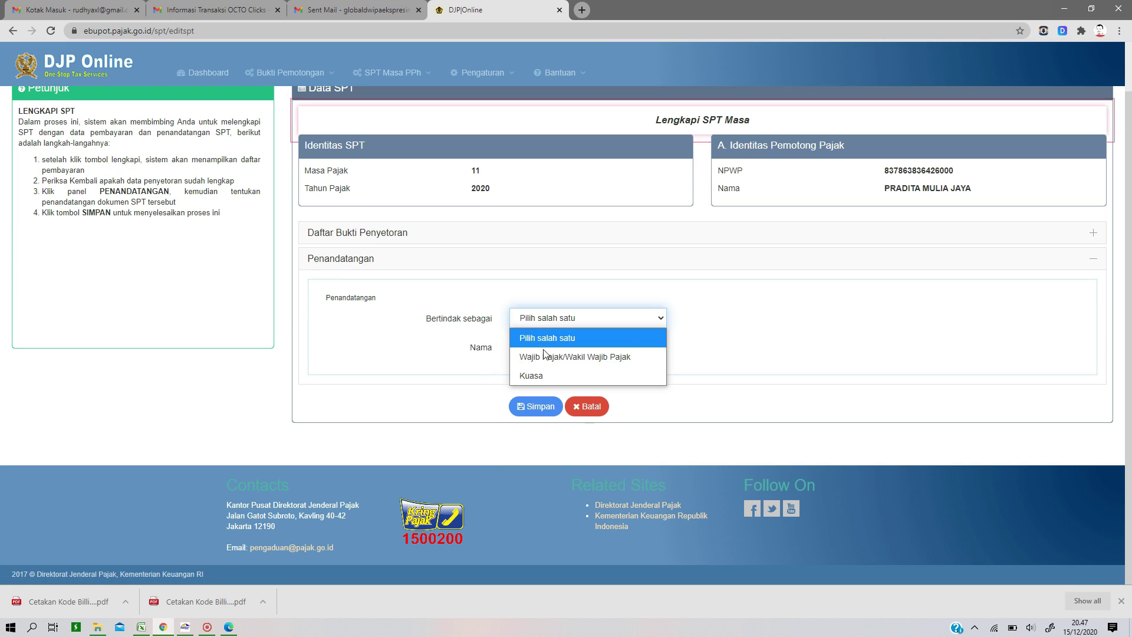
left_click(546, 355)
left_click(532, 406)
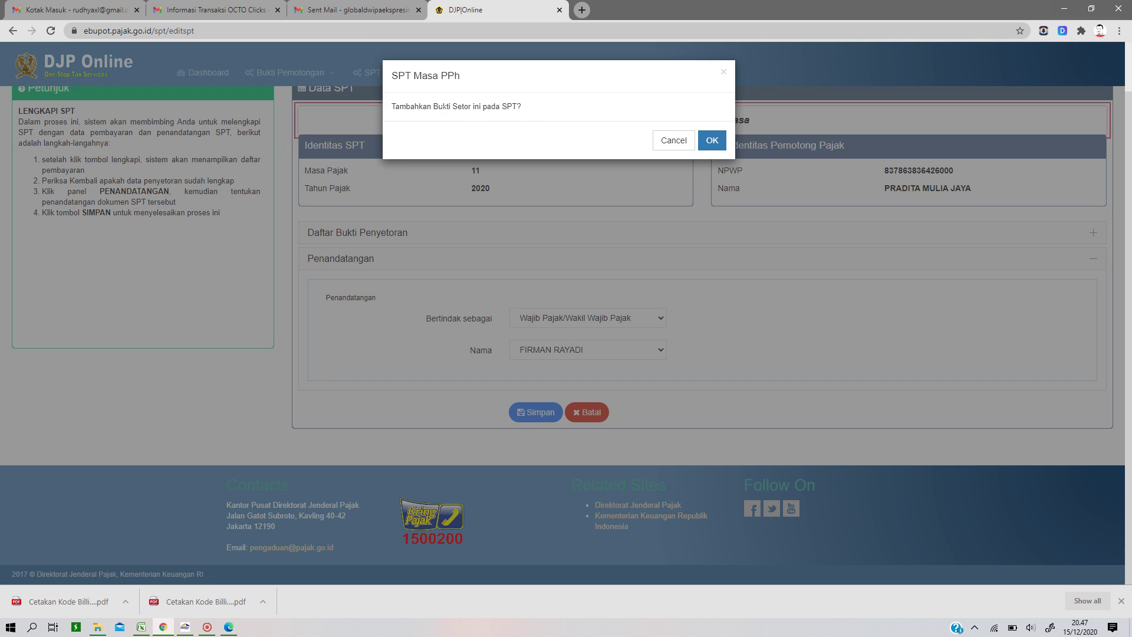
left_click(711, 142)
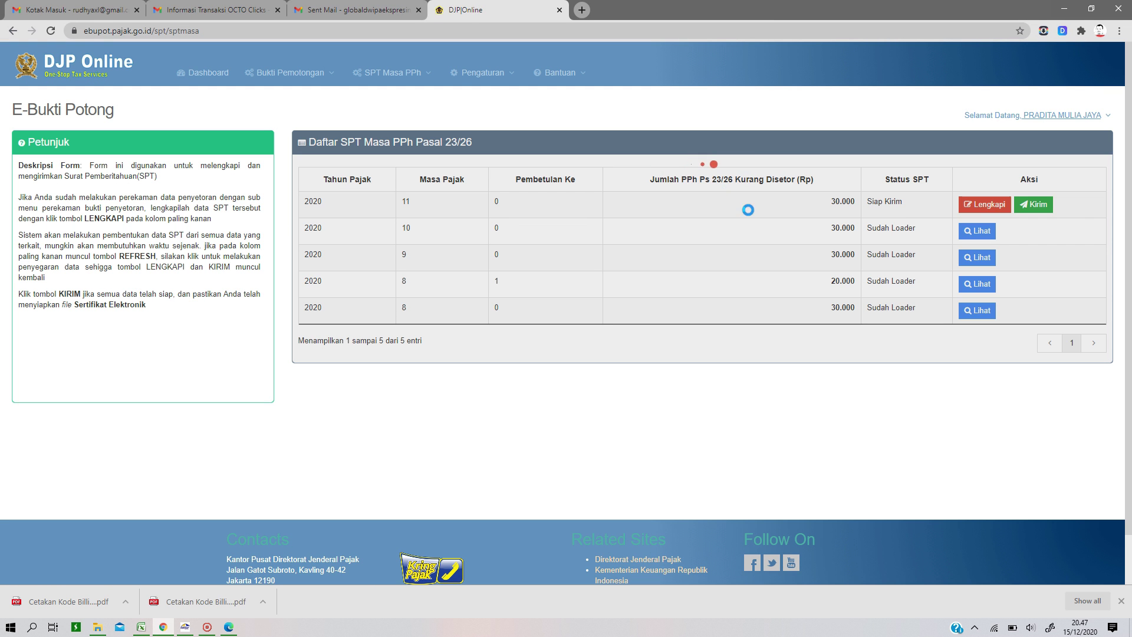
left_click(978, 205)
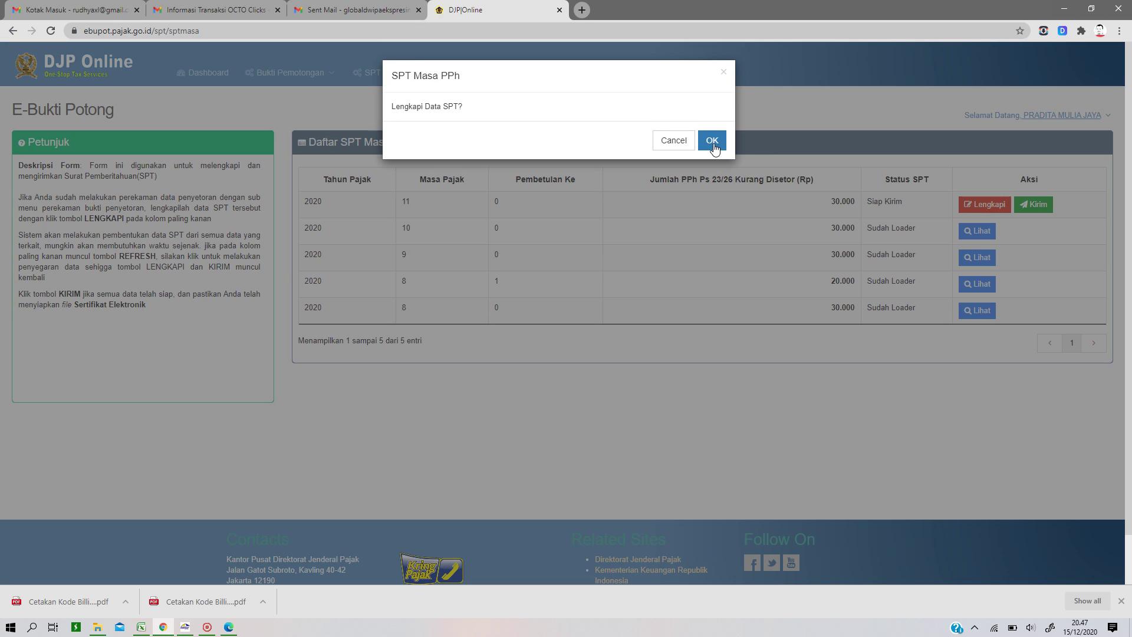
Step: Re-save the 11/2020 SPT with its deposit and Penandatangan details, confirming both notices
left_click(712, 142)
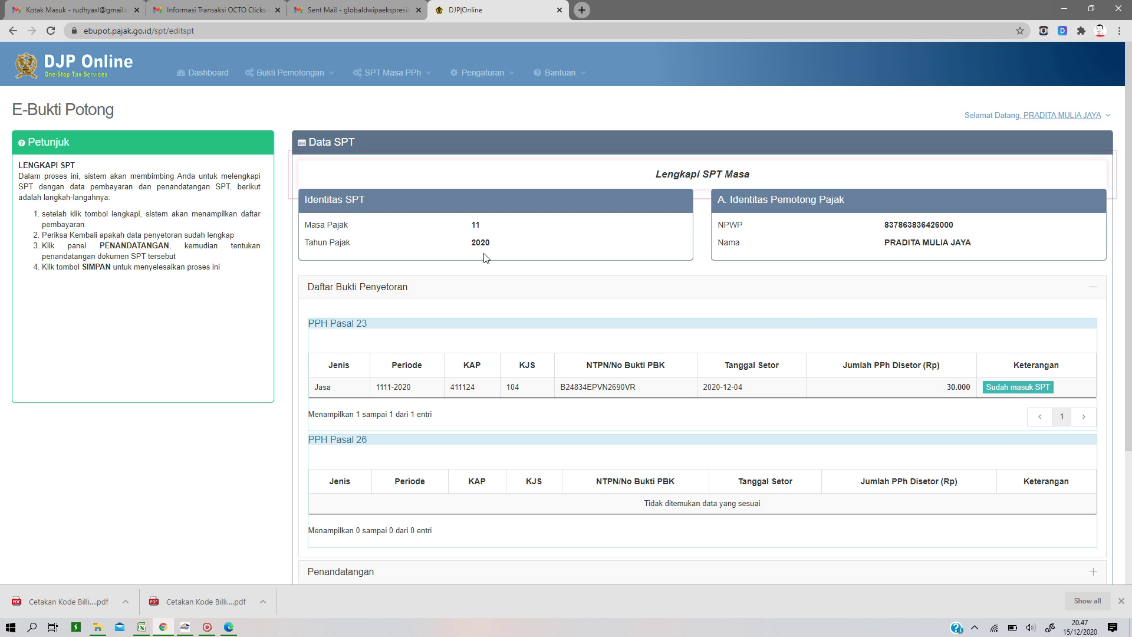
left_click(348, 64)
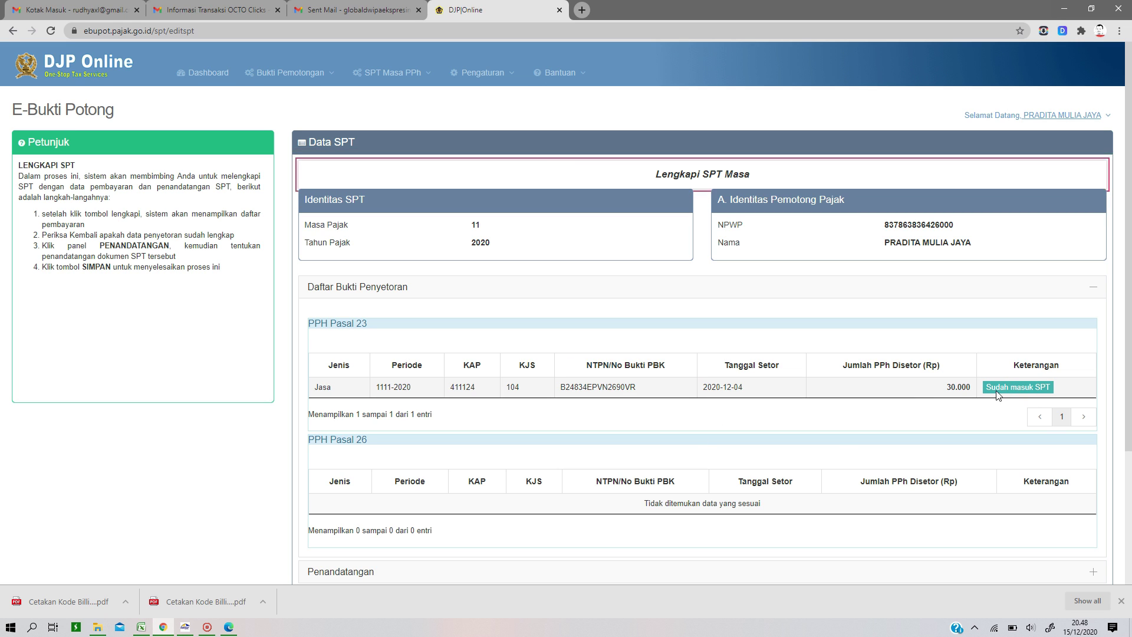
scroll(754, 433, "down", 3)
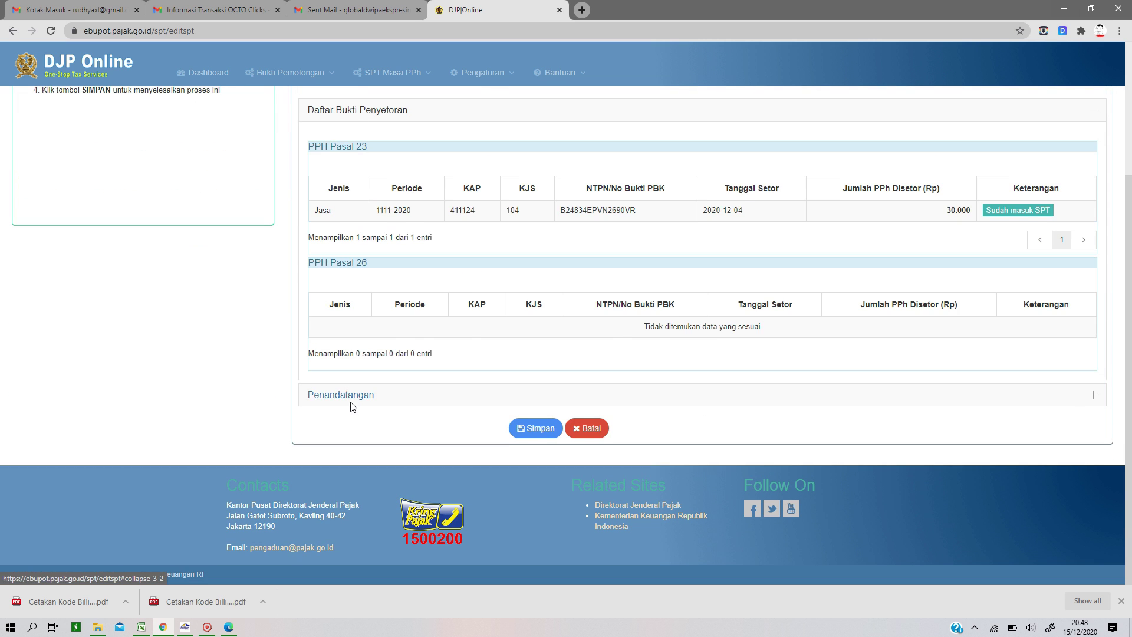
left_click(352, 405)
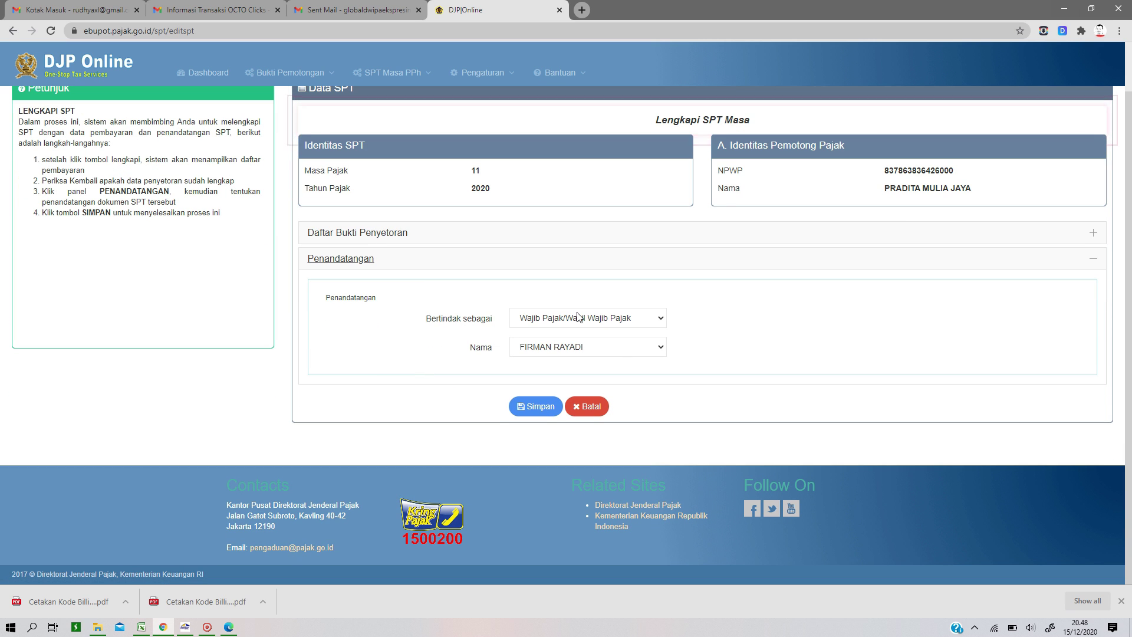
left_click(536, 405)
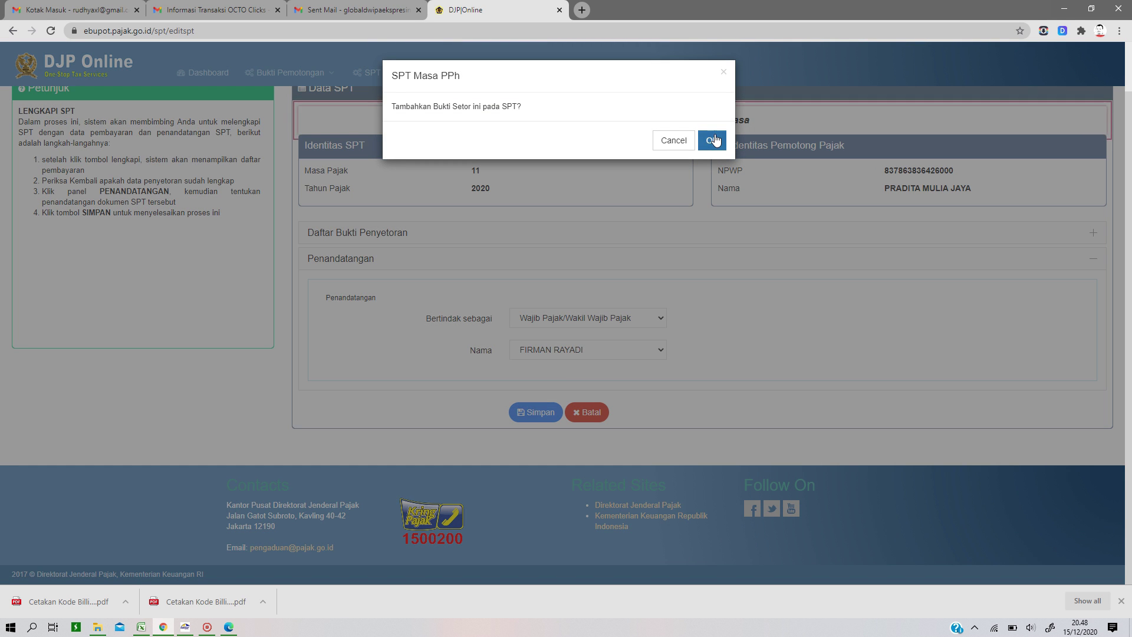
left_click(709, 141)
left_click(713, 107)
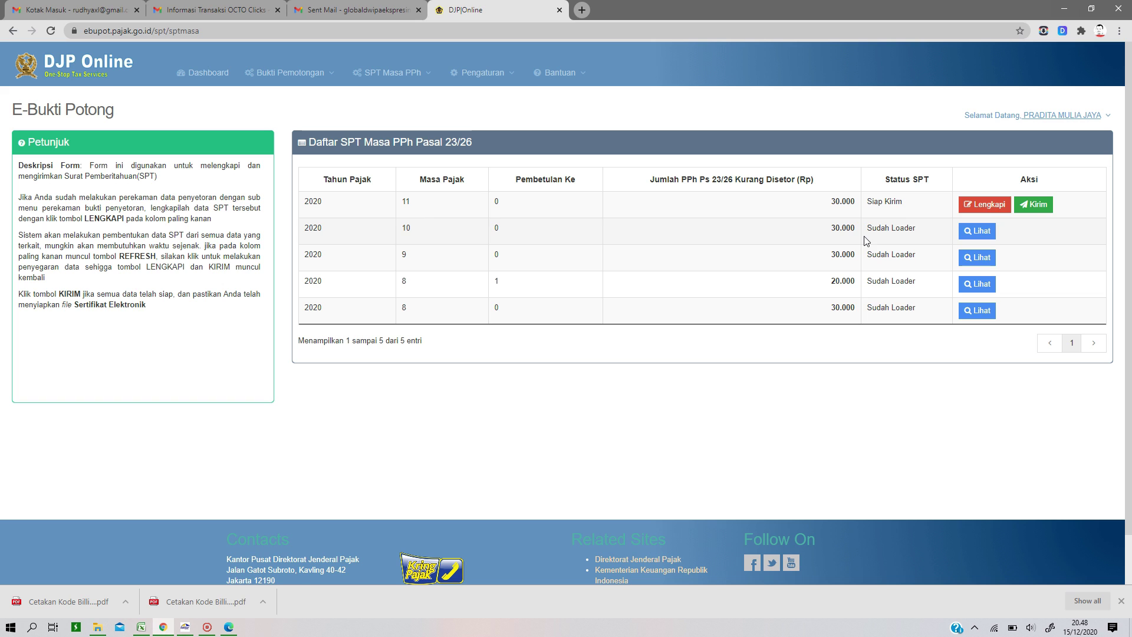
Step: Review the 2020/11 send form's Lampiran I, Lampiran II and Induk SPT (1.500.000 gross, 30.000 withheld)
left_click(1046, 213)
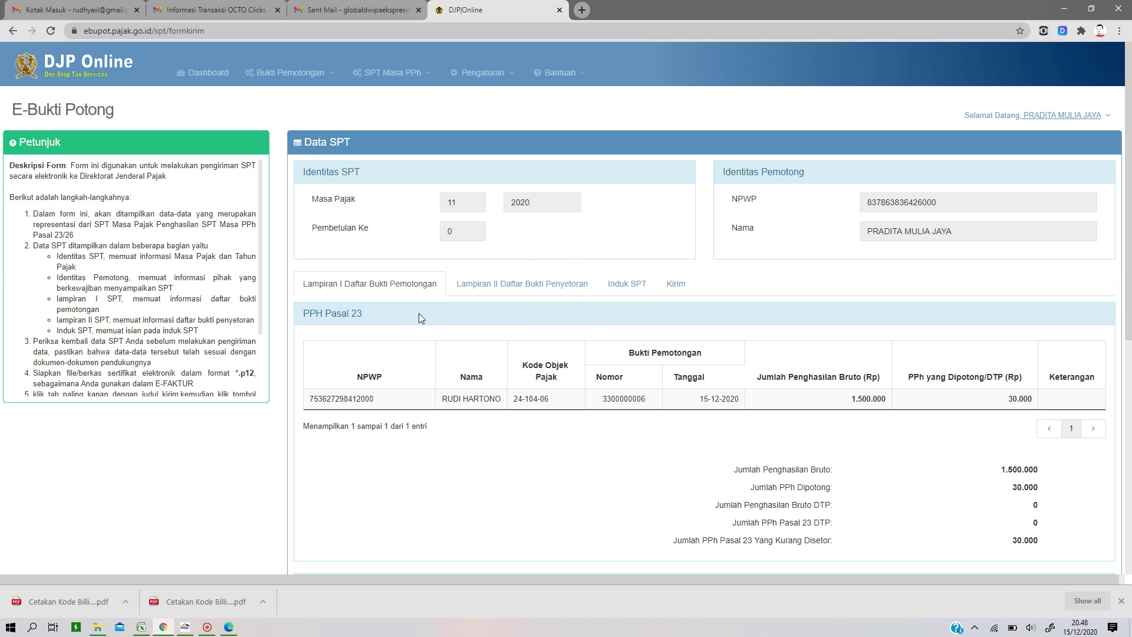
left_click(500, 287)
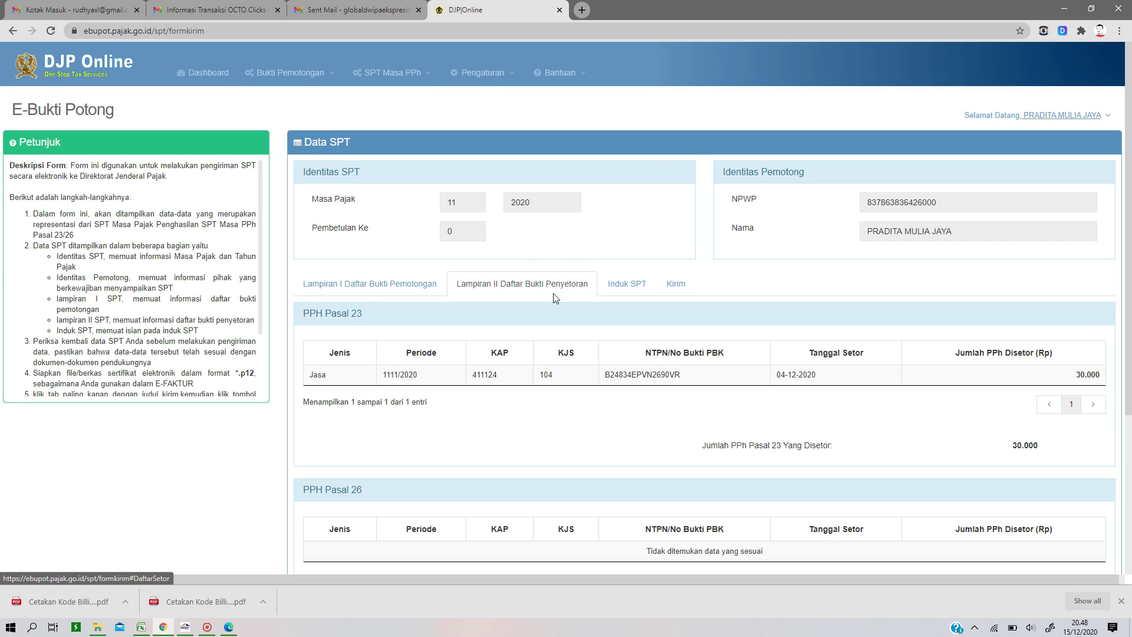
scroll(655, 332, "down", 2)
scroll(656, 332, "down", 3)
scroll(653, 321, "up", 5)
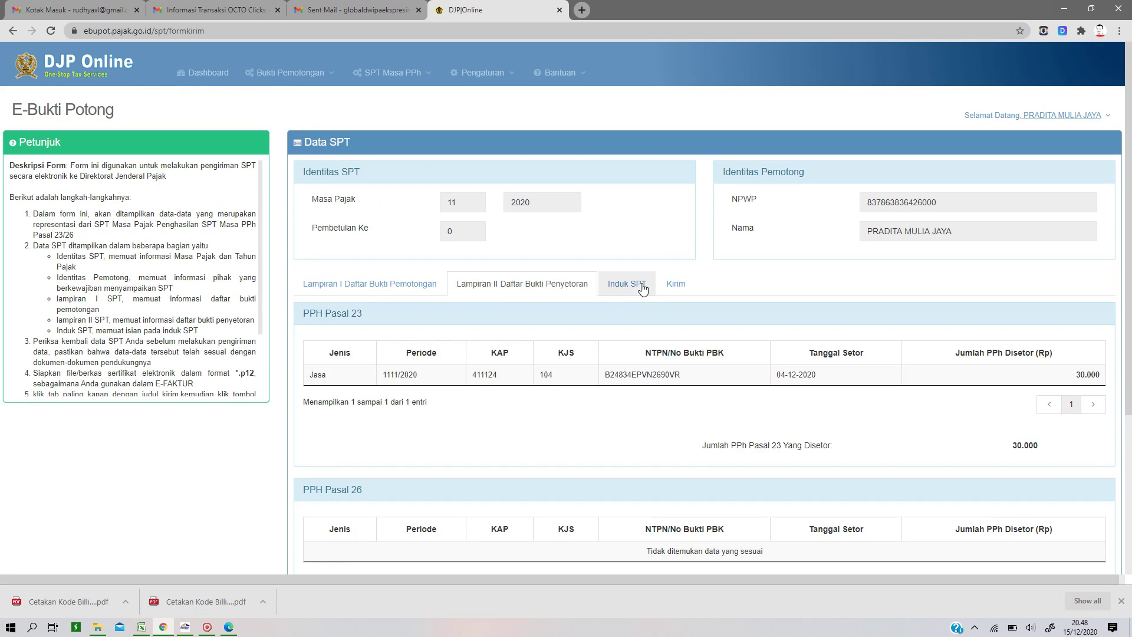
left_click(643, 287)
scroll(767, 316, "down", 1)
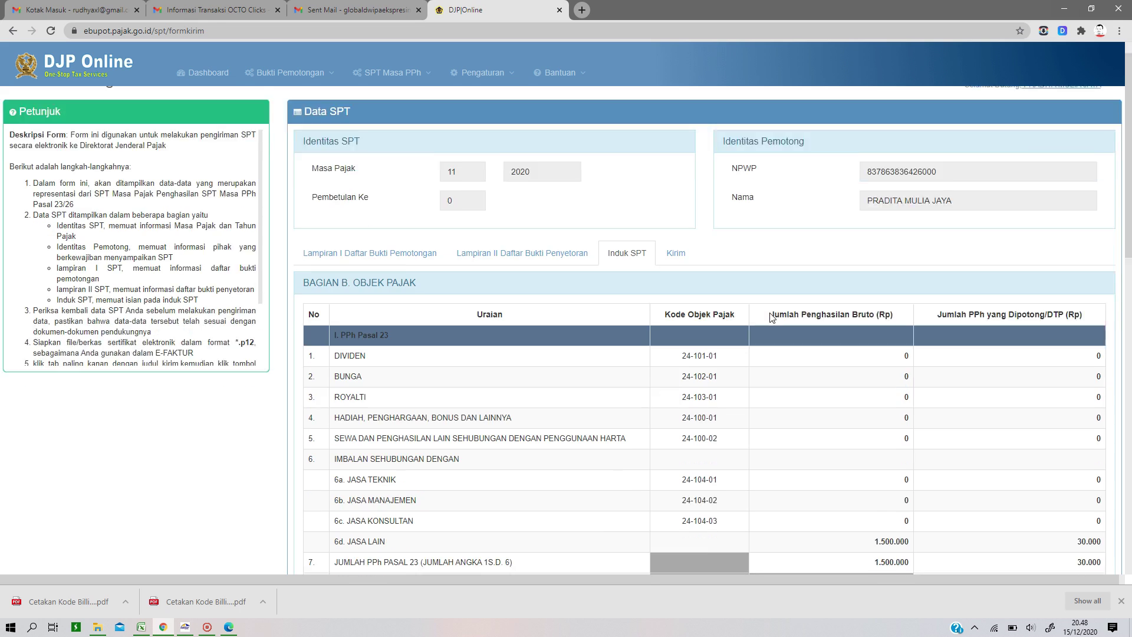
scroll(771, 318, "down", 2)
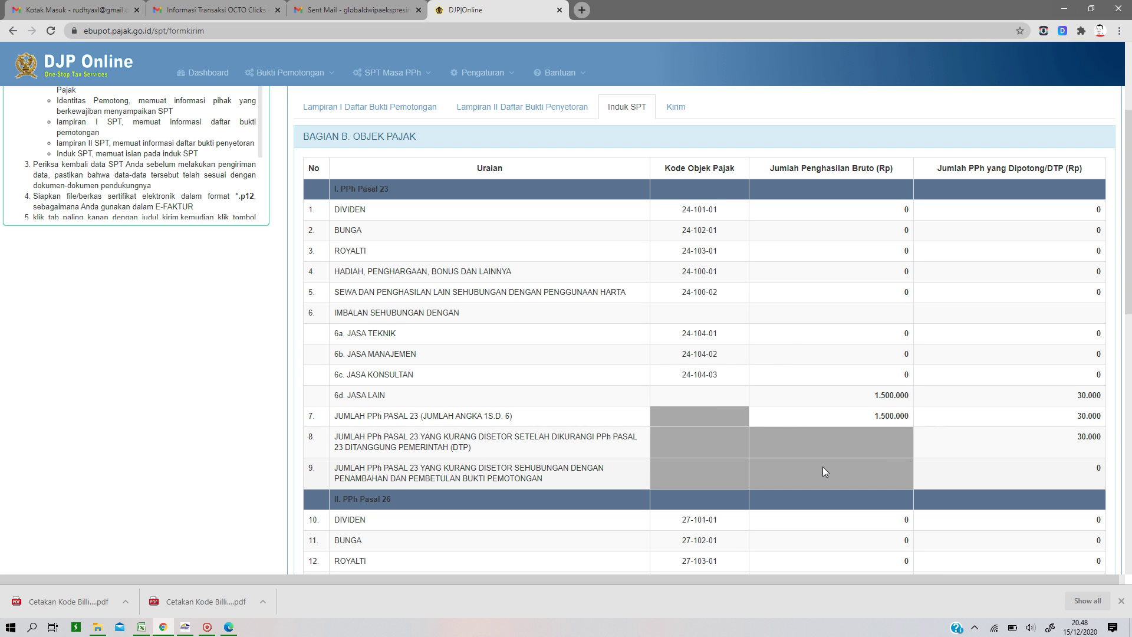
scroll(737, 331, "up", 3)
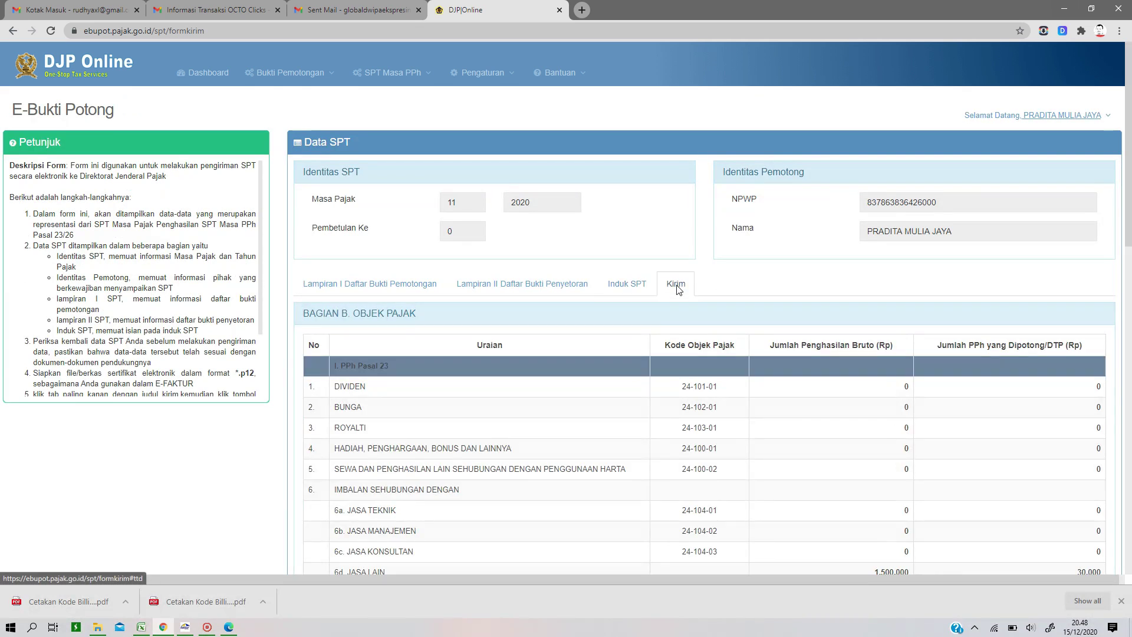
left_click(677, 286)
Step: Send the 11/2020 SPT using the .p12 certificate from Downloads and its passphrase
left_click(472, 419)
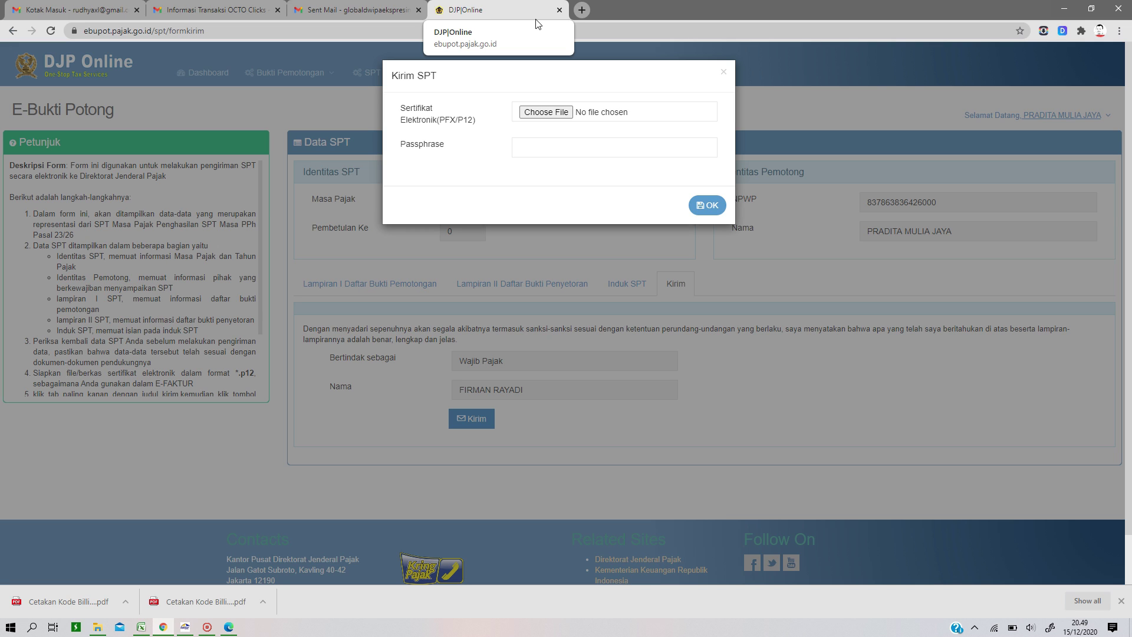
mouse_move(250, 627)
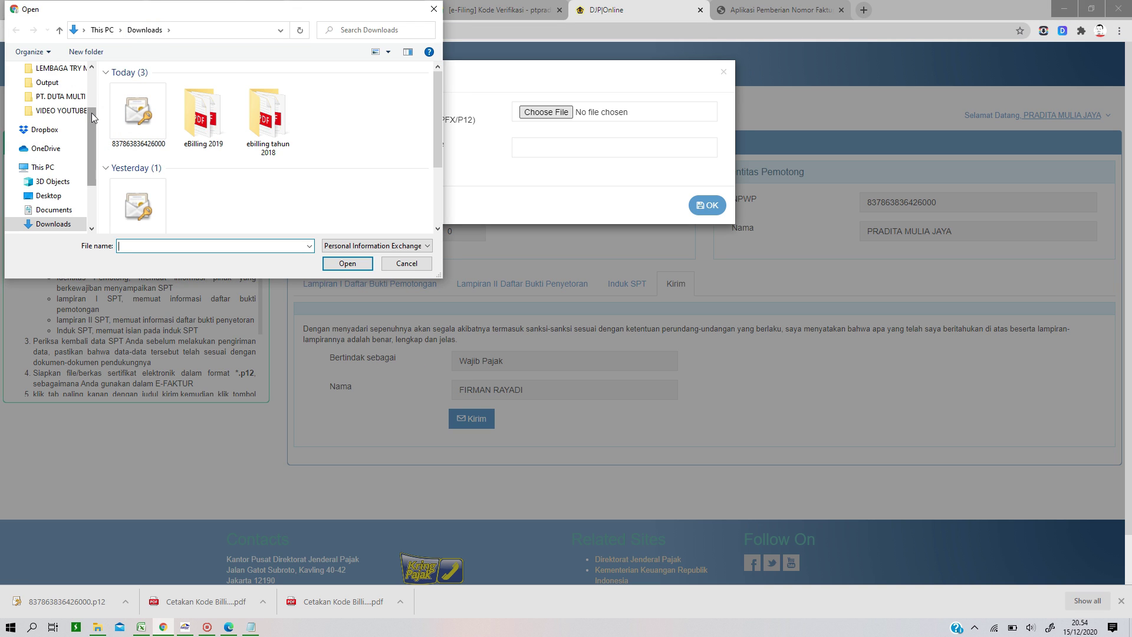
left_click_drag(93, 118, 90, 75)
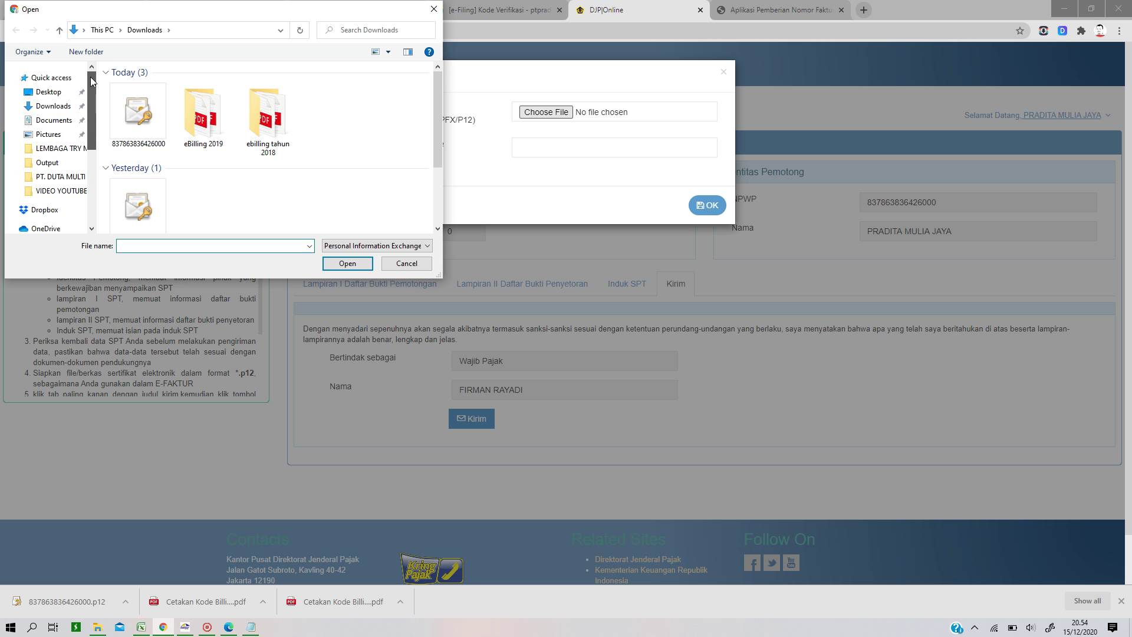
left_click(67, 108)
left_click(143, 125)
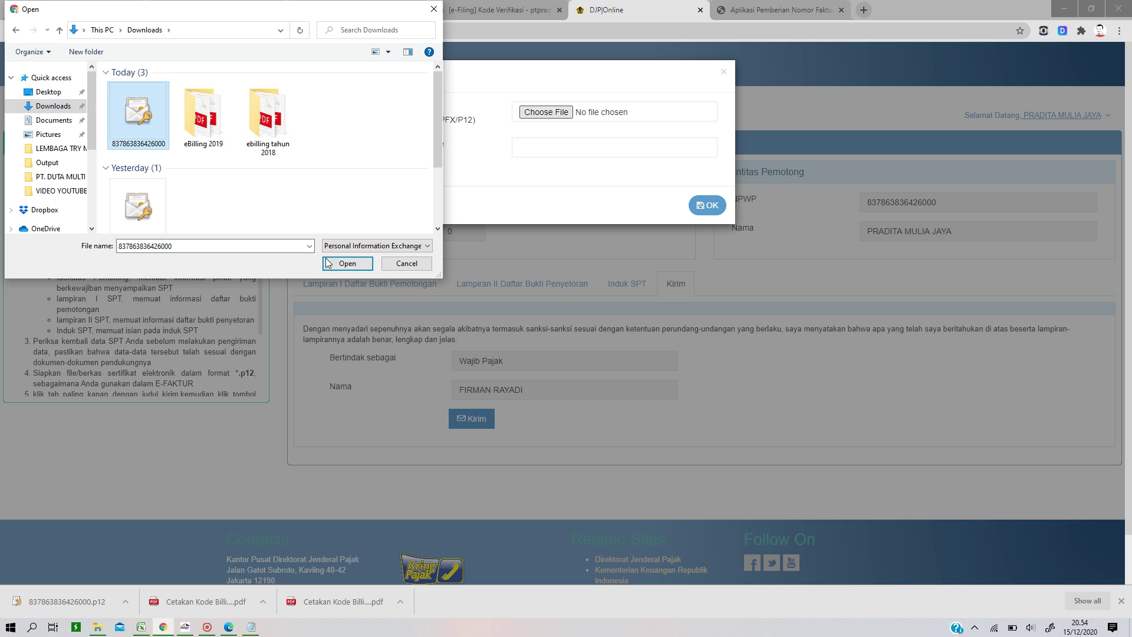
left_click(331, 261)
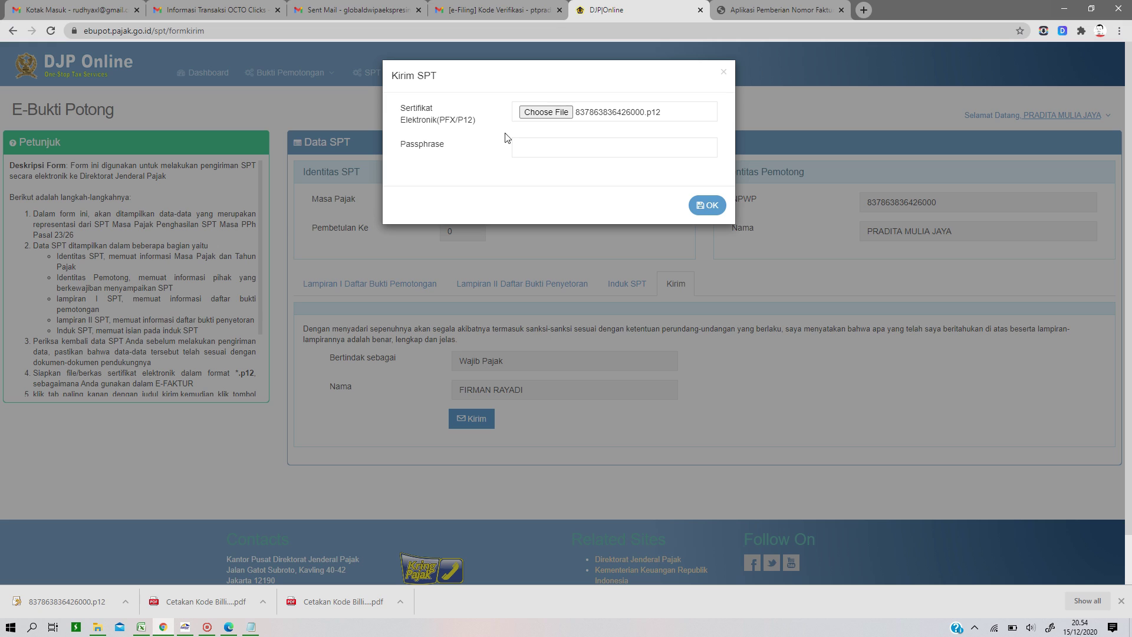
left_click(533, 152)
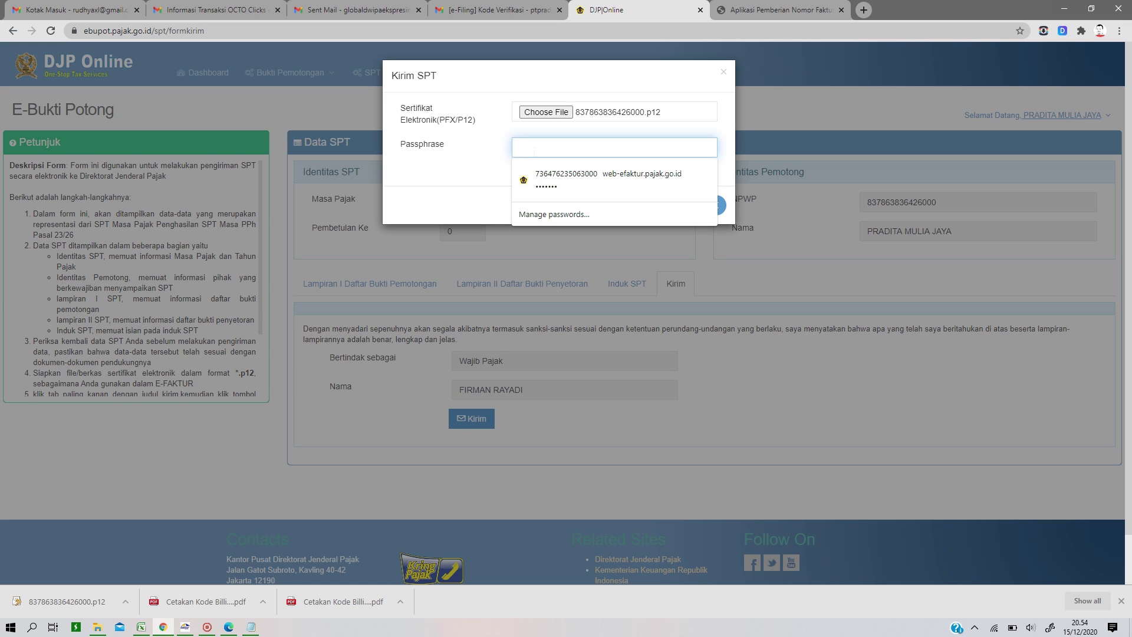
type("•••••••")
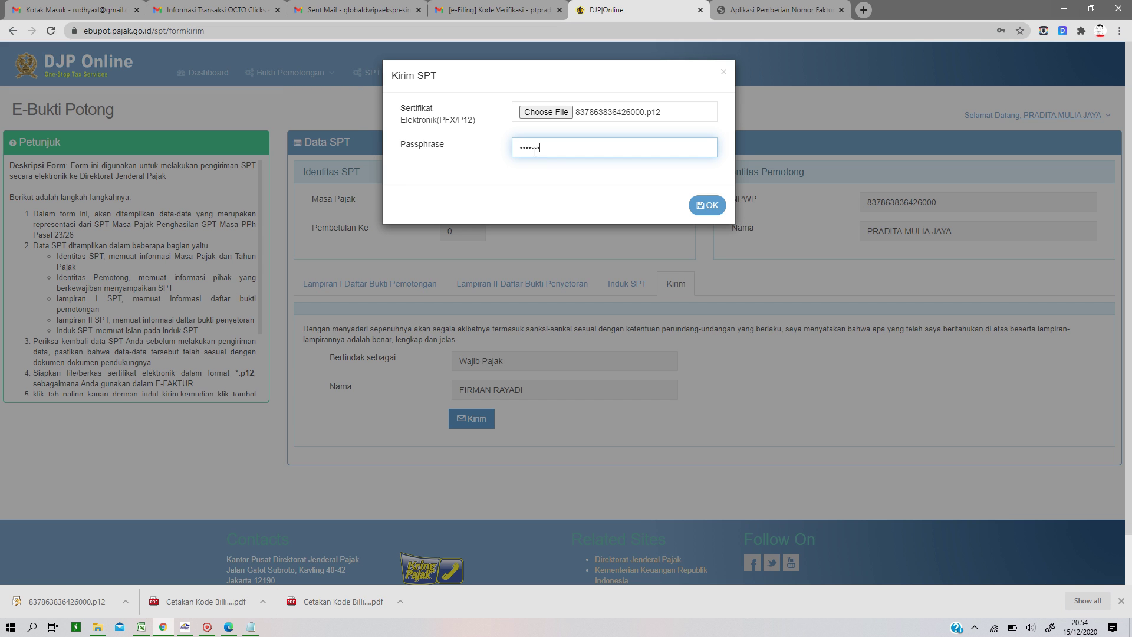
type("••")
left_click(707, 207)
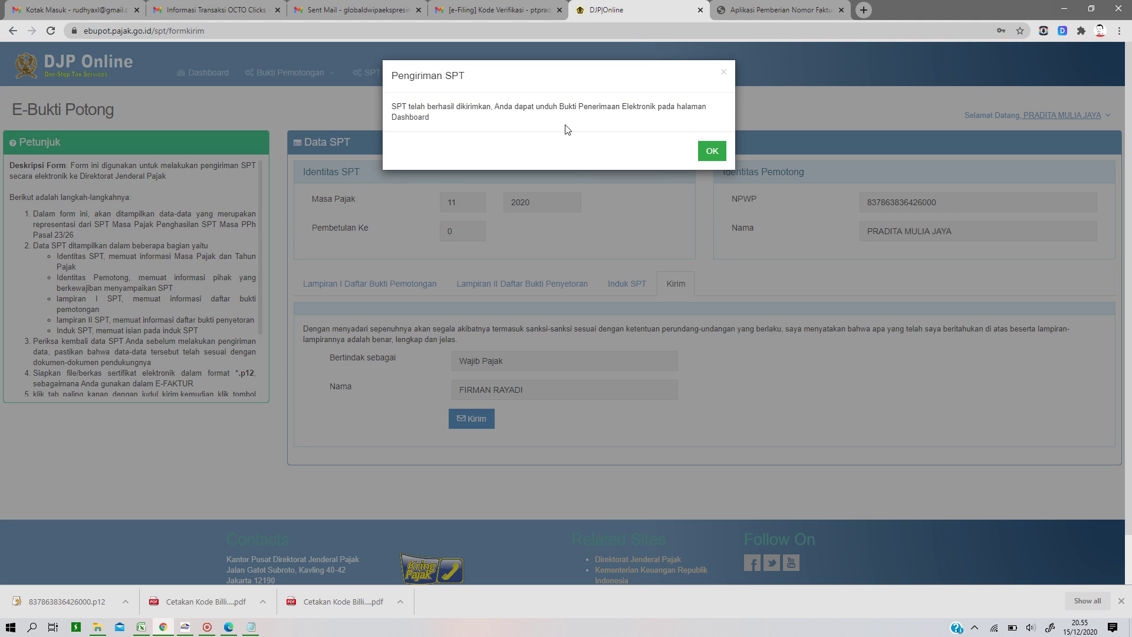
Step: Request the 2020-11 withholding slip download and reload the Dashboard until it's available
left_click(715, 154)
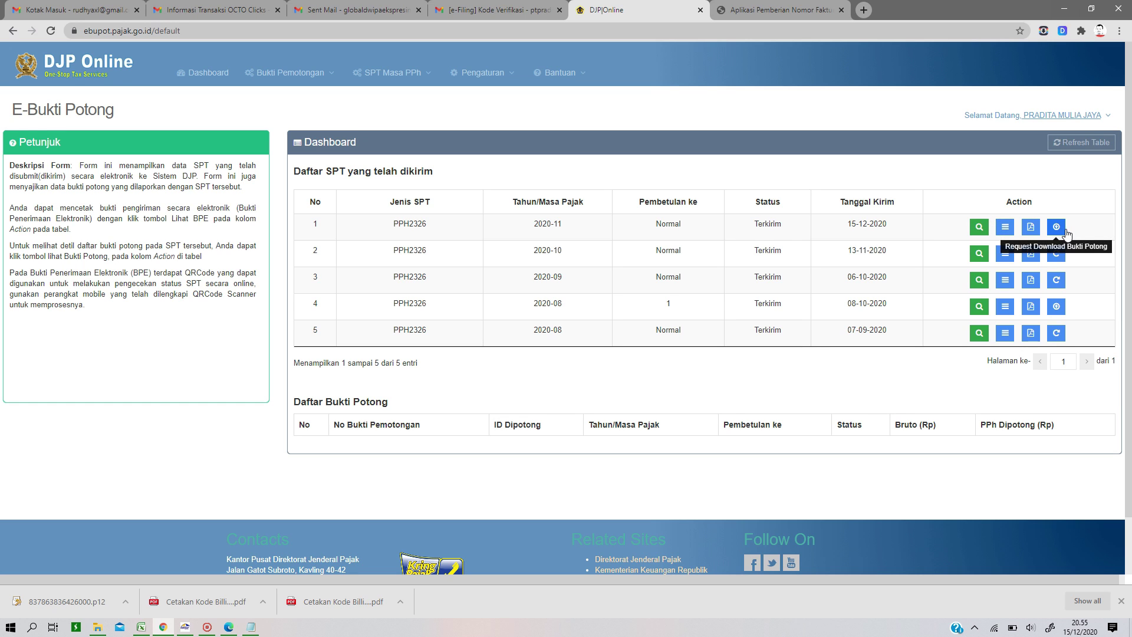
left_click(1058, 228)
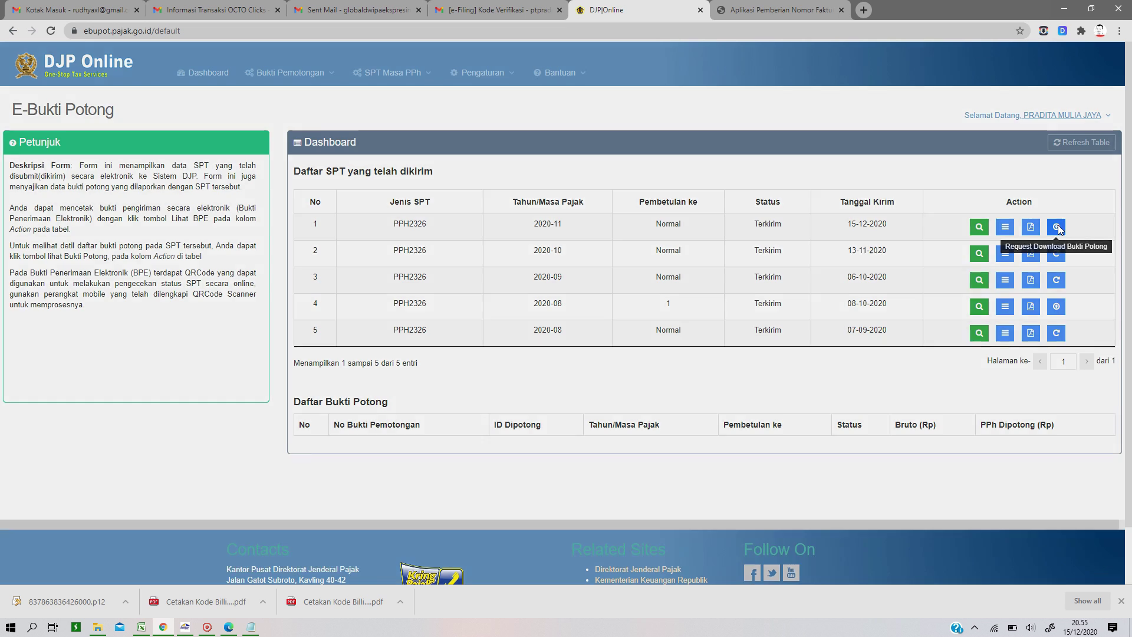
left_click(718, 156)
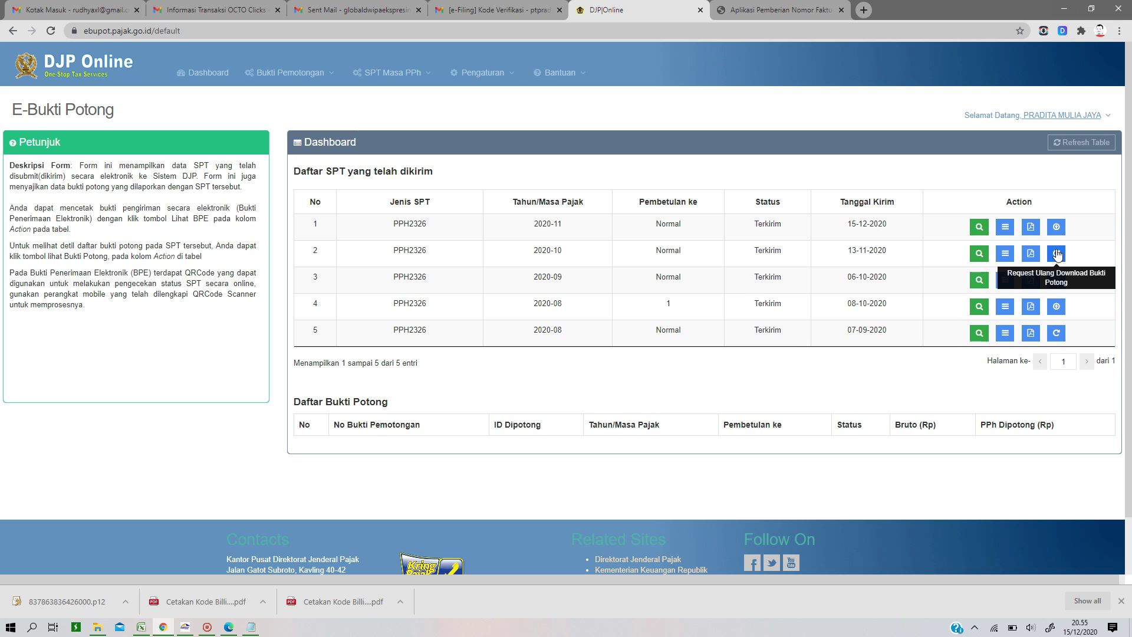
left_click(509, 32)
key("Return")
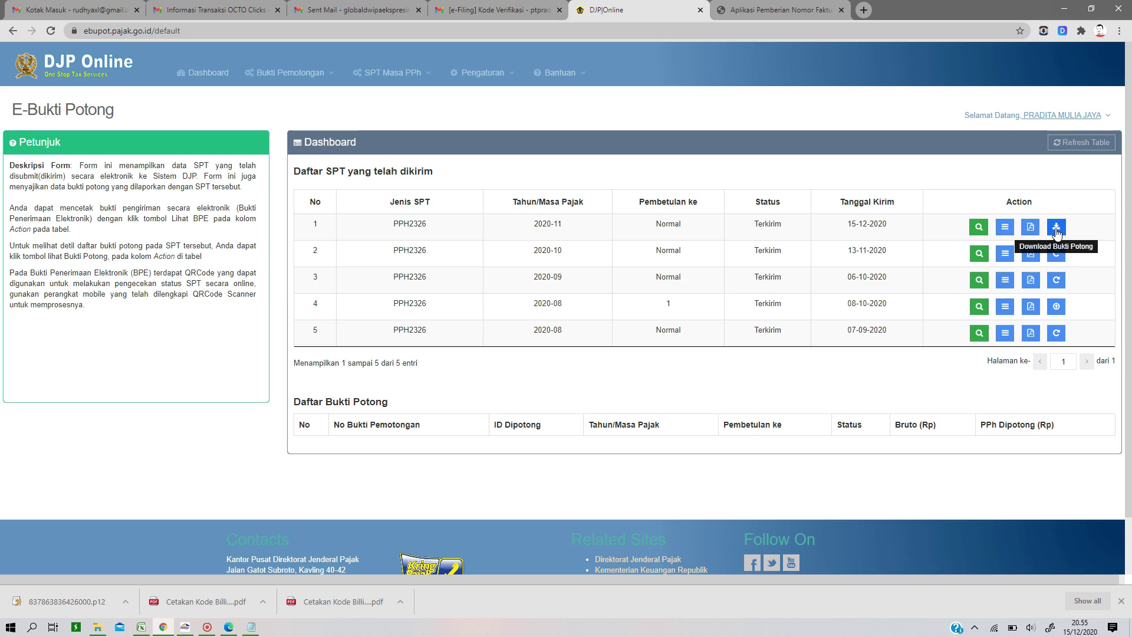
left_click(1056, 229)
Step: Confirm the withholding slip download and save the 2020-11 SPT Induk PDF to Downloads
left_click(715, 146)
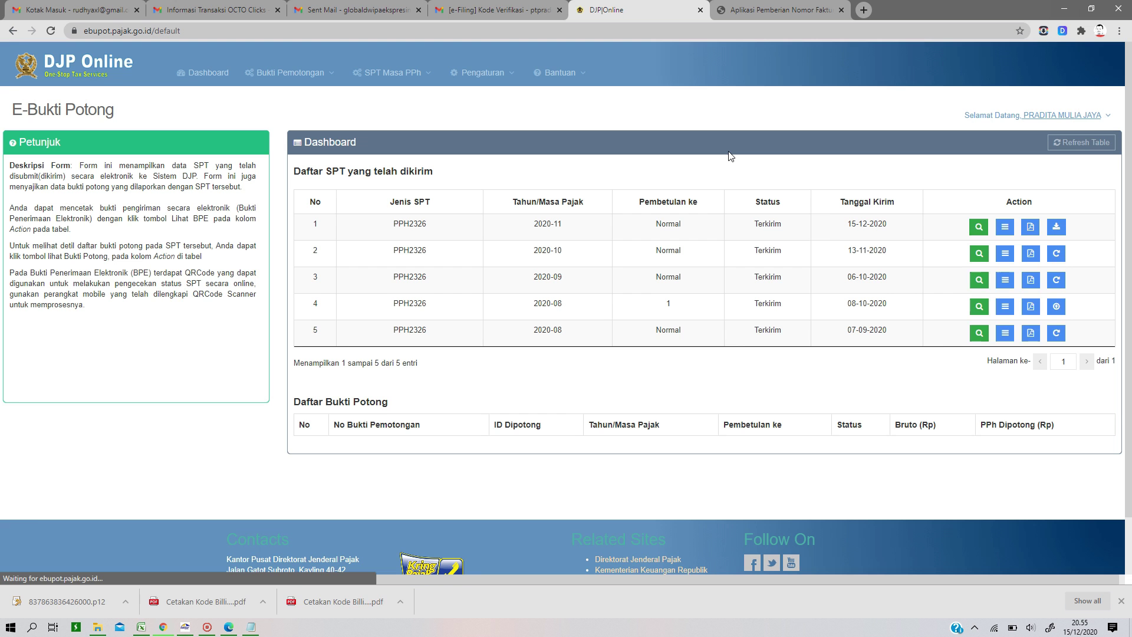
left_click(1031, 228)
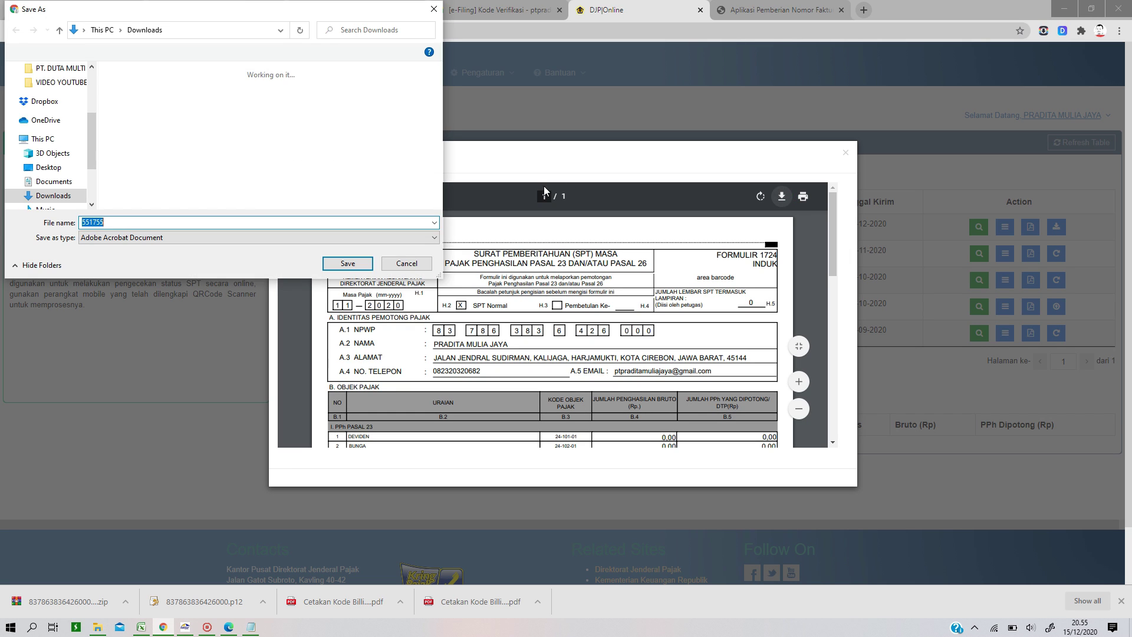
left_click(348, 264)
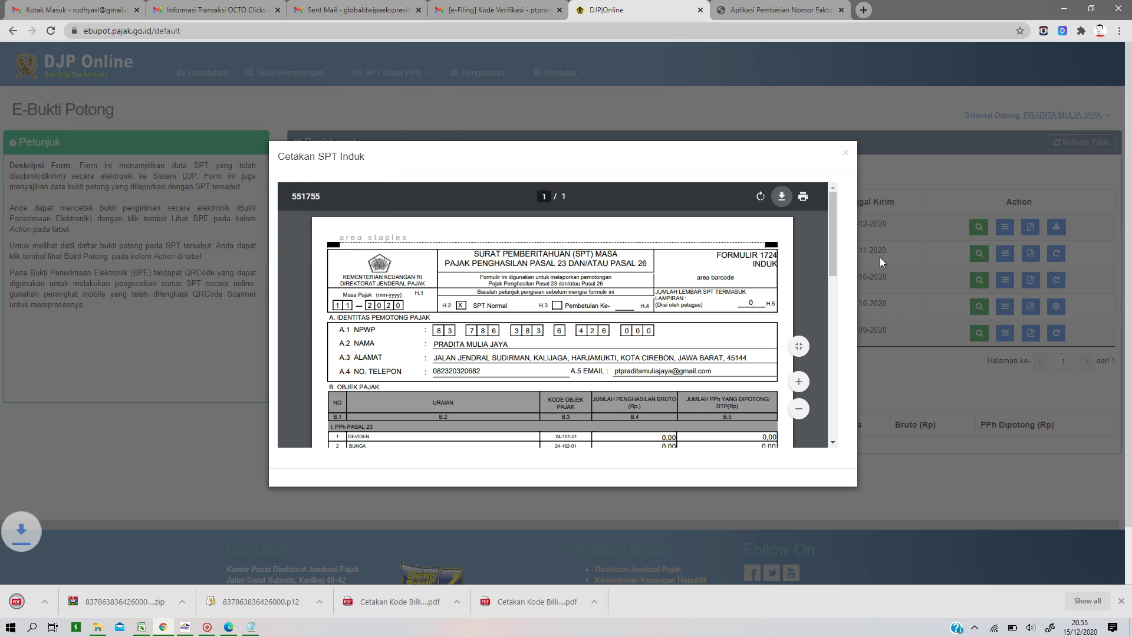
left_click(847, 154)
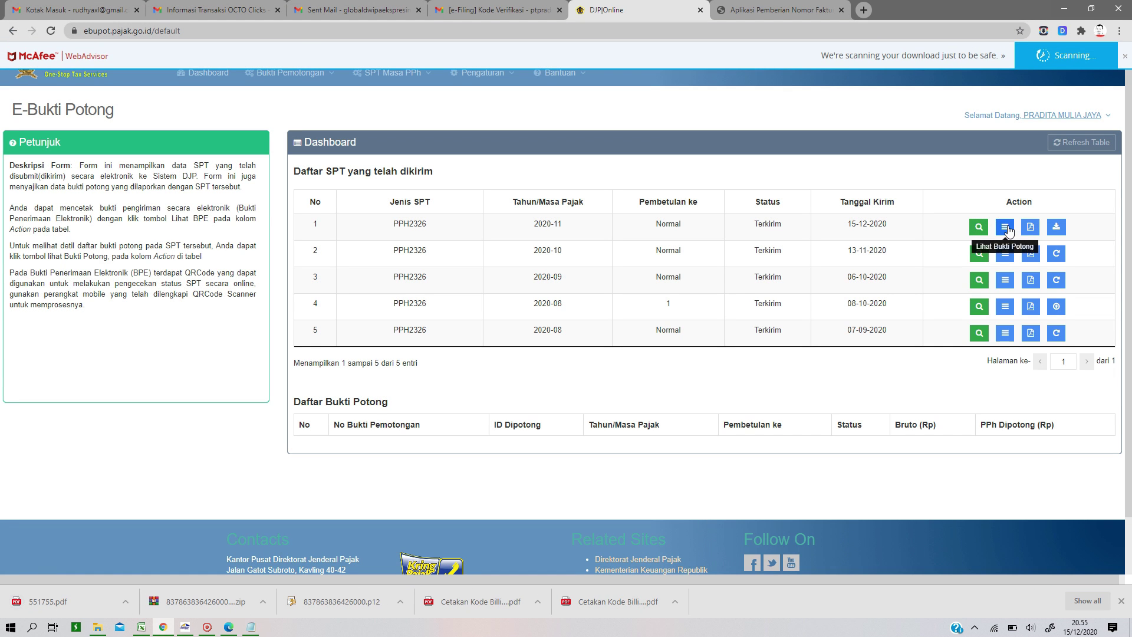
Step: Save the 2020-11 BPE electronic receipt as a PDF in Downloads
left_click(1009, 231)
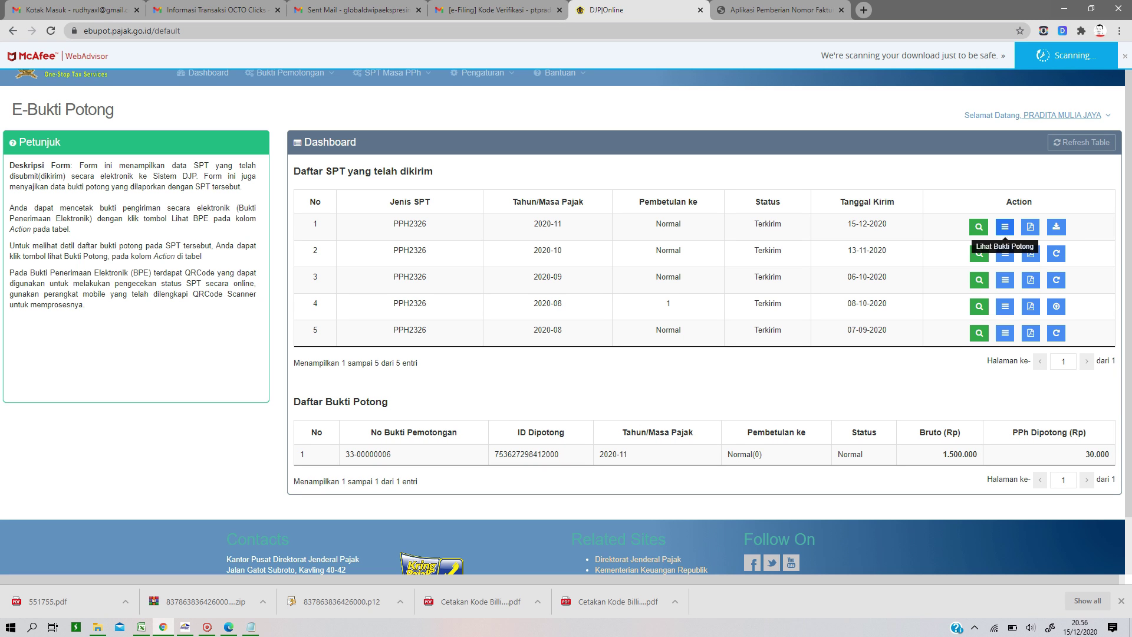
left_click(978, 227)
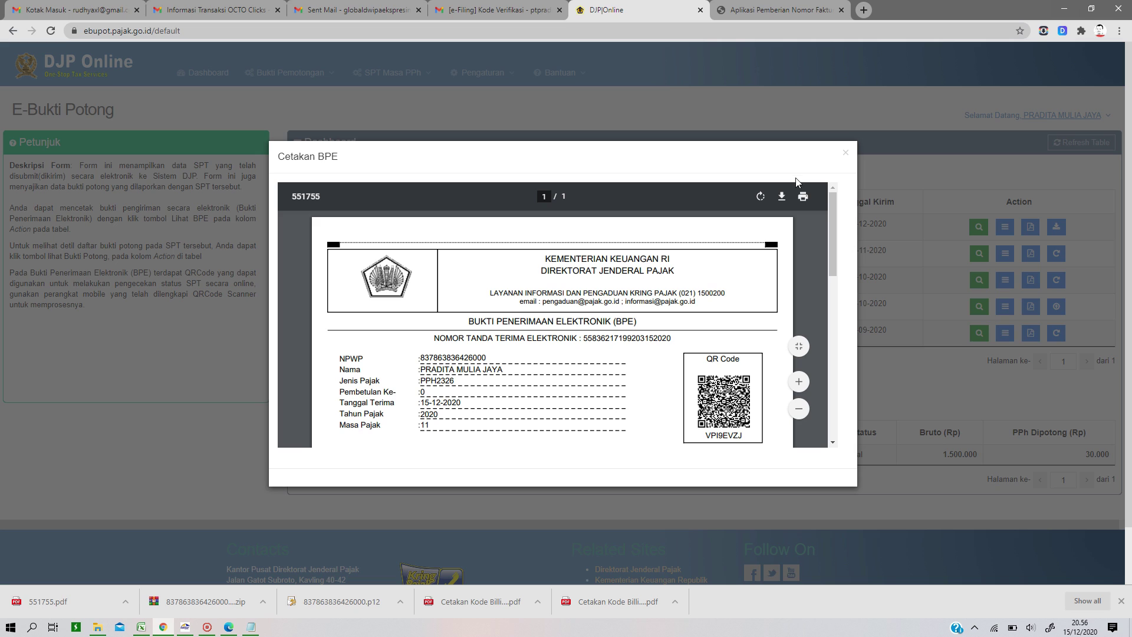
left_click(781, 198)
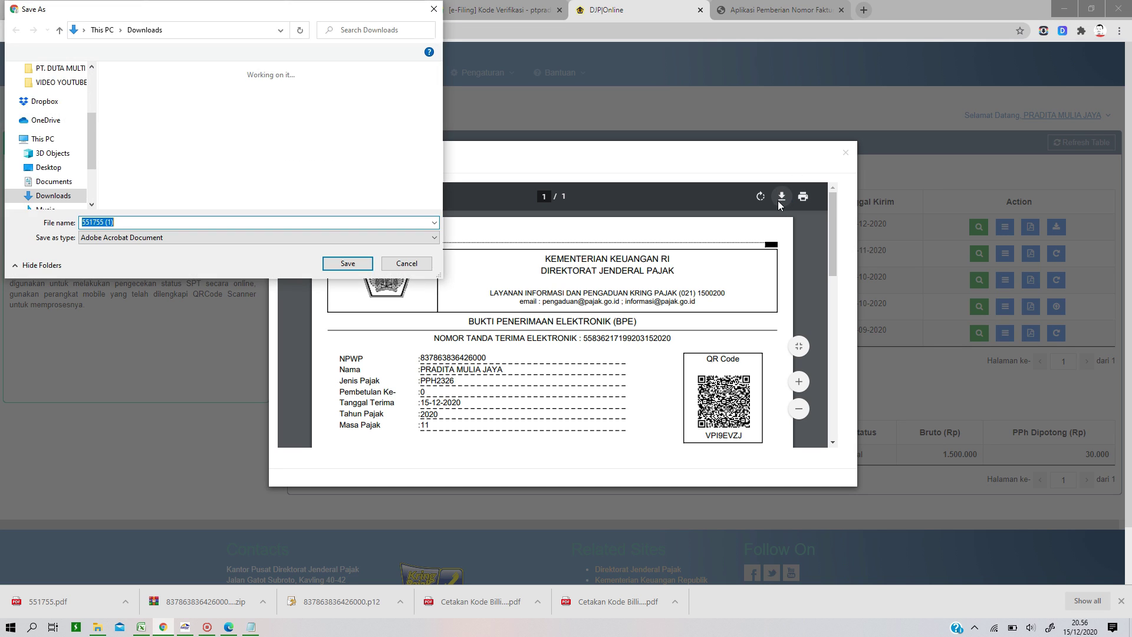
left_click(352, 265)
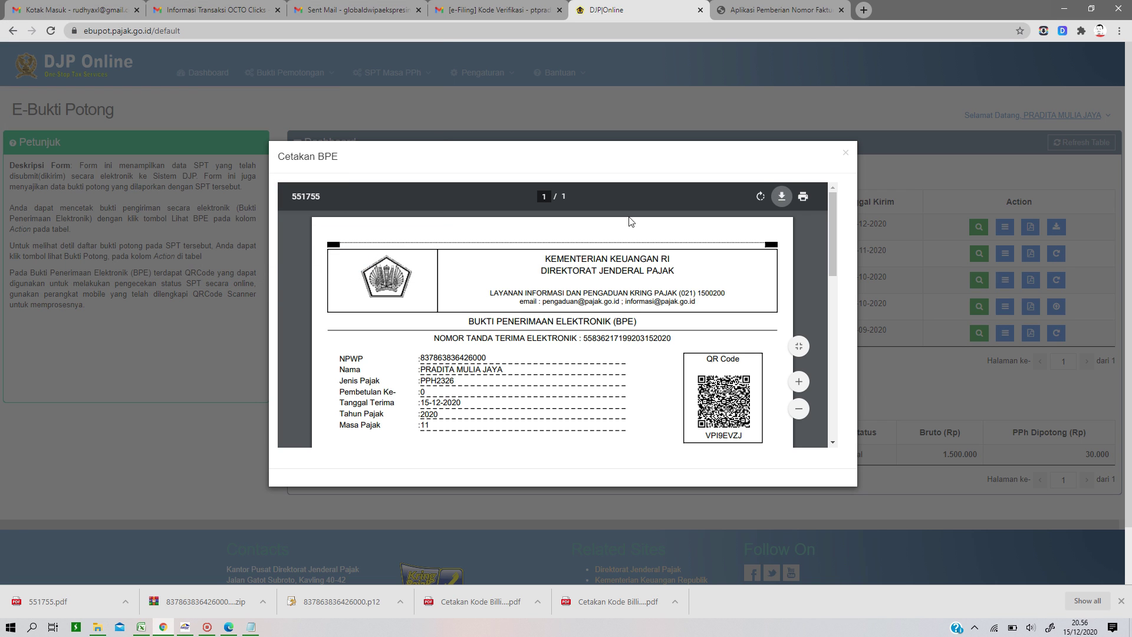
left_click(846, 155)
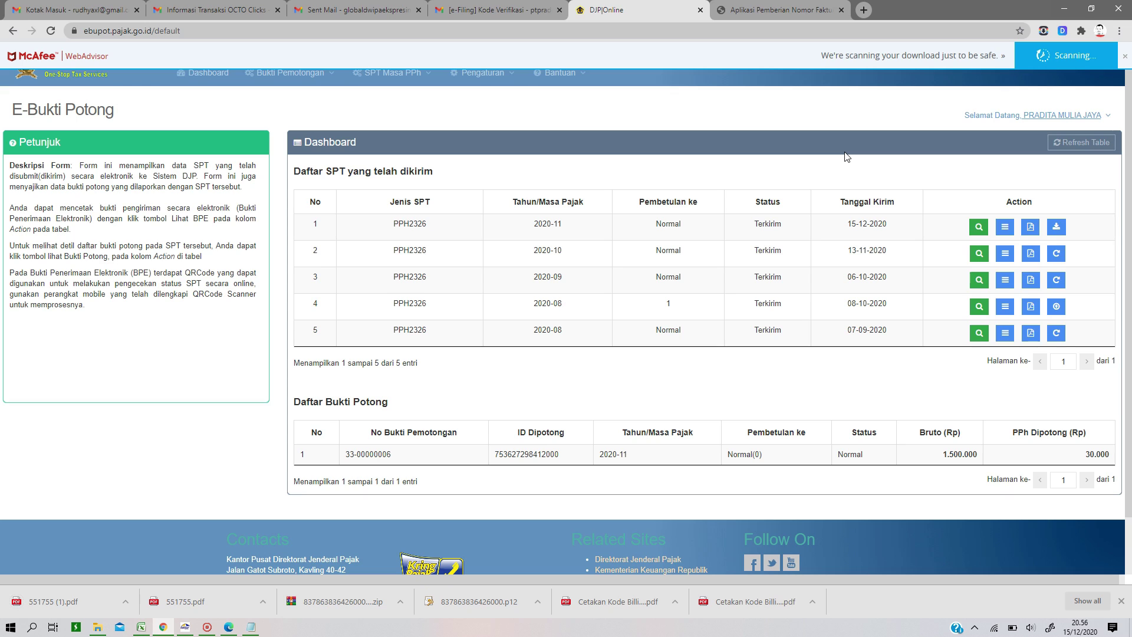